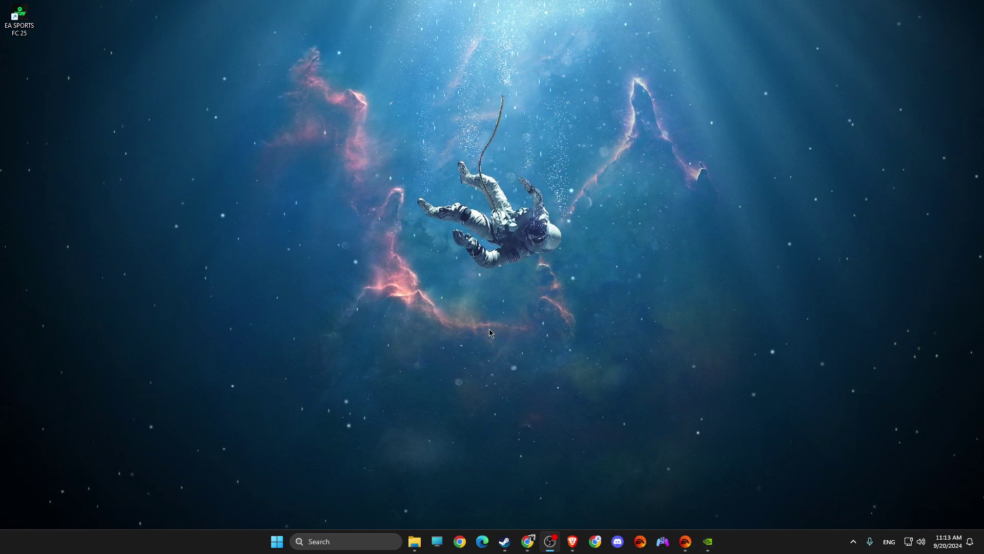
- Check the NVIDIA app home page, then minimize it and the browser to reach the desktop
left_click(707, 541)
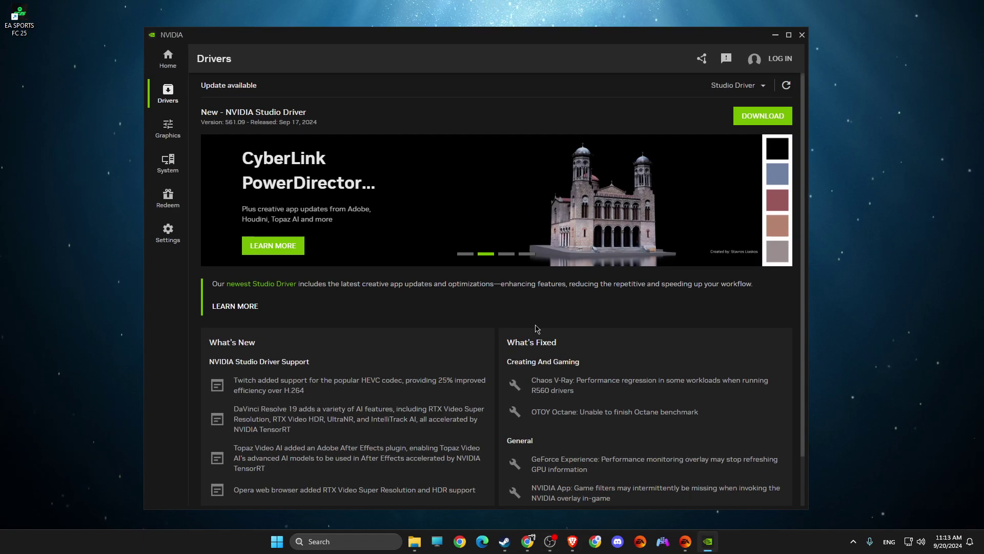
left_click(165, 60)
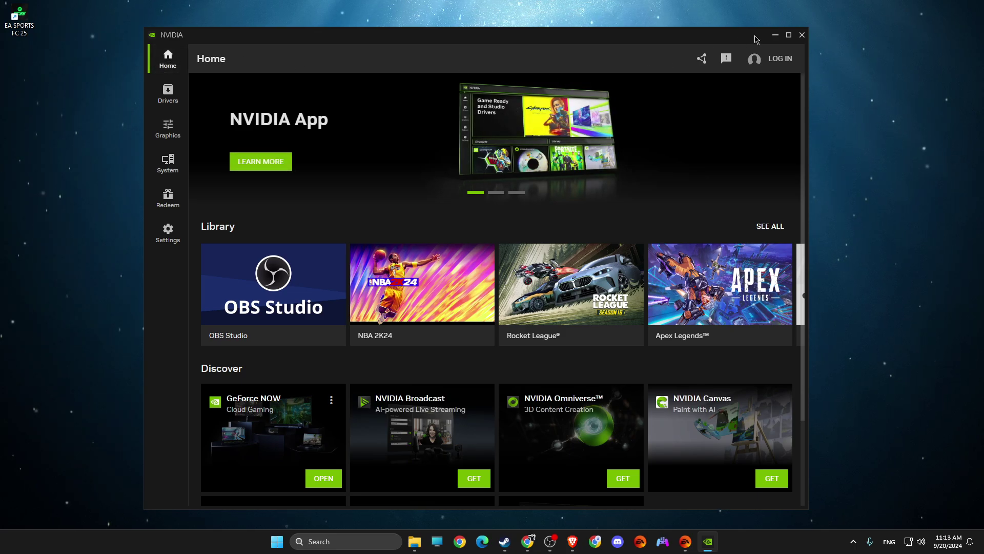
left_click(775, 35)
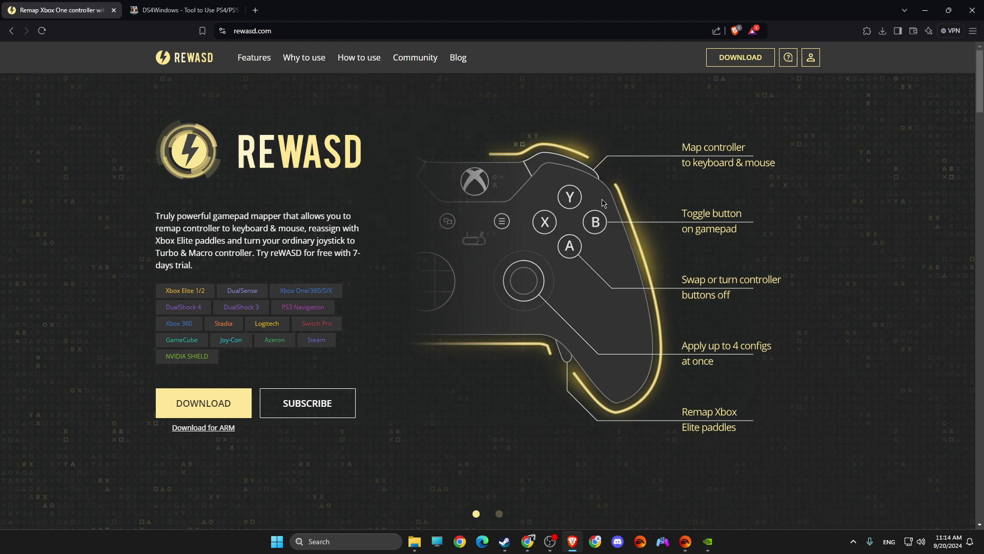
left_click(925, 11)
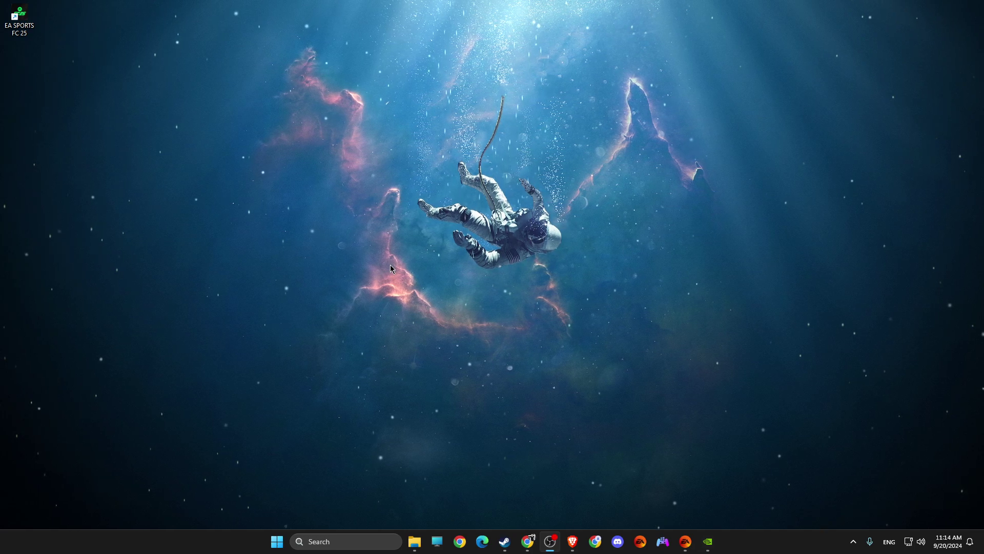
- Check the Windows Update status in Settings, then minimize Settings
left_click(333, 541)
type("settings")
key("Return")
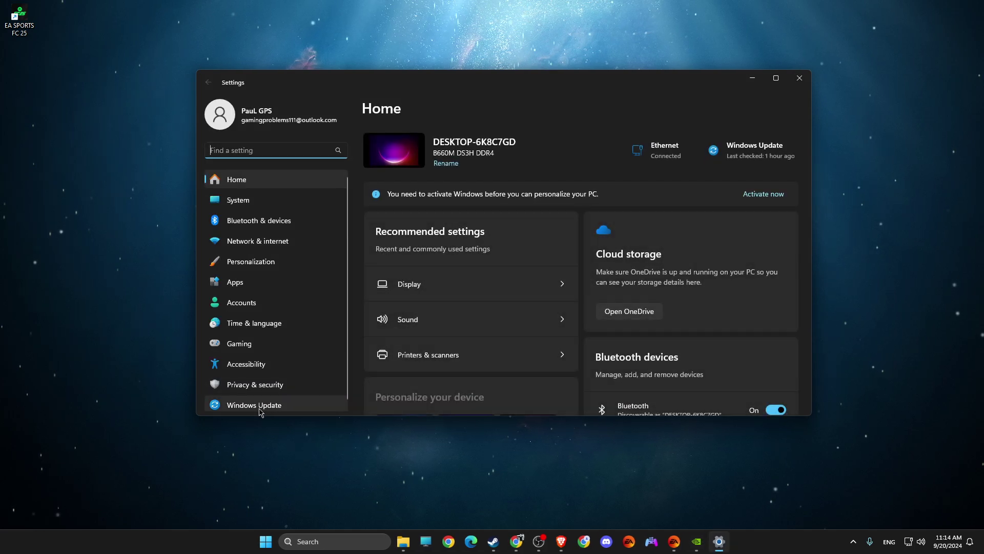
left_click(254, 405)
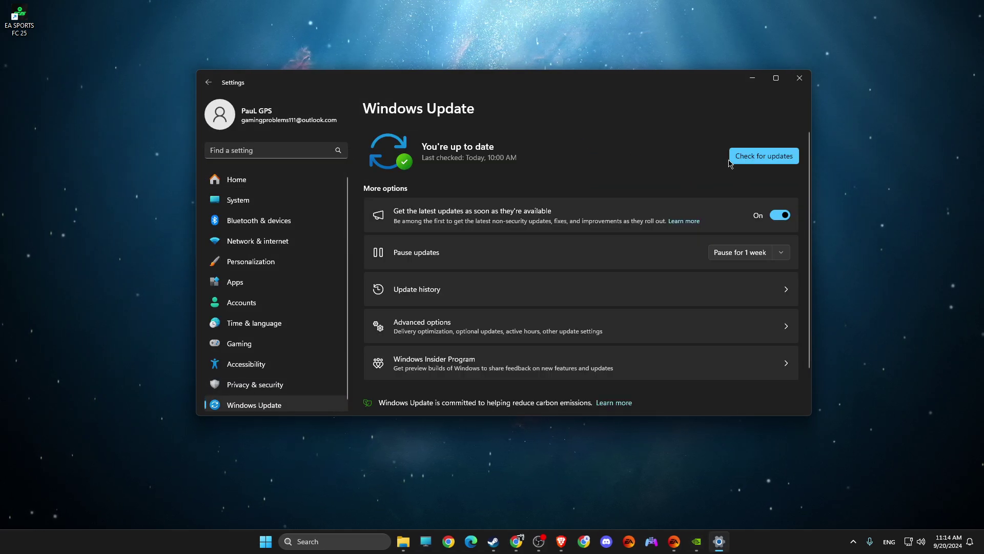
left_click(751, 79)
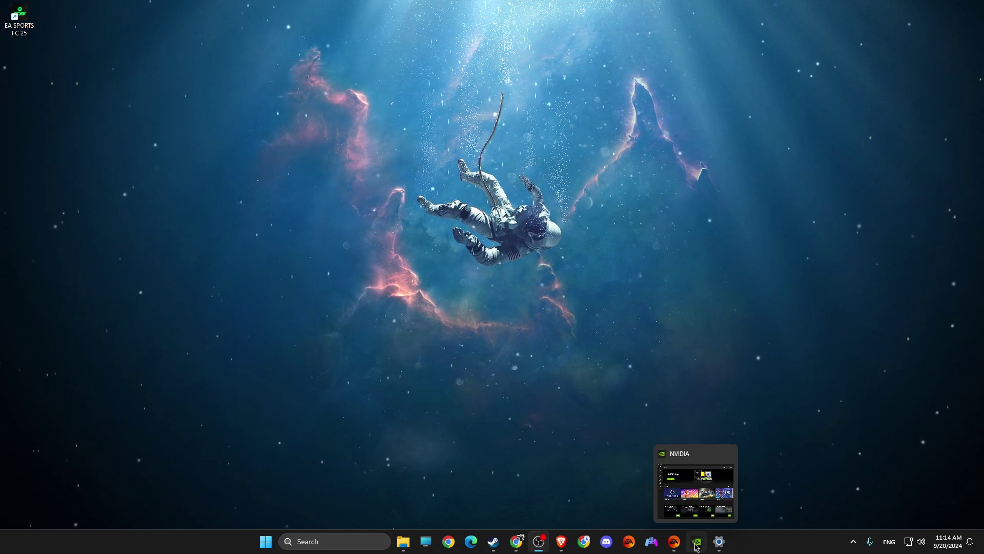
- Review the available driver update in the NVIDIA app, then minimize it
left_click(696, 542)
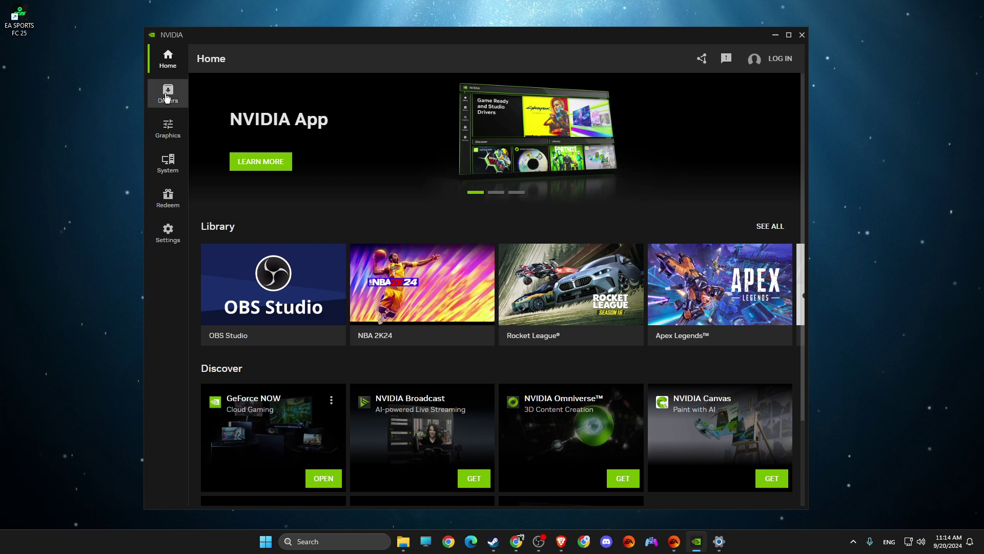
left_click(167, 98)
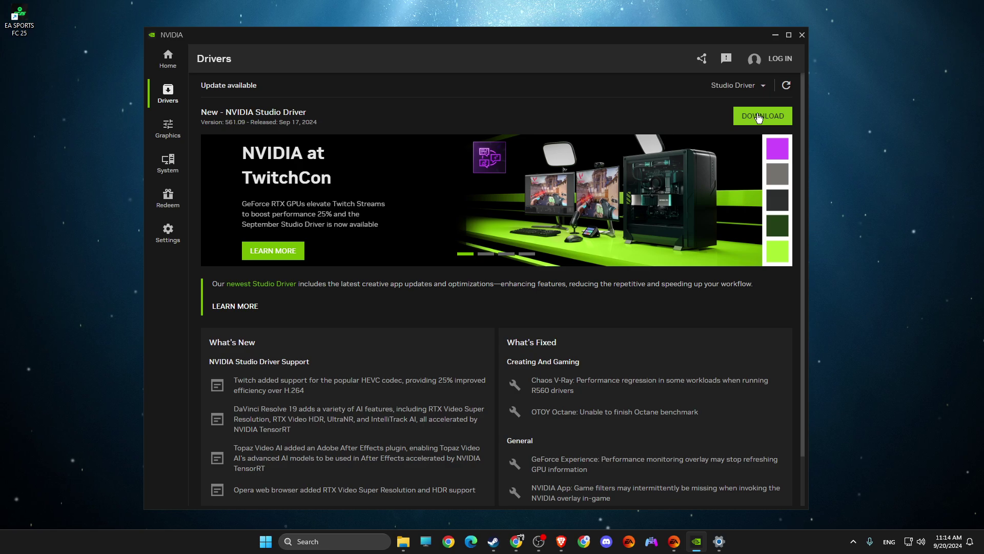
left_click(775, 35)
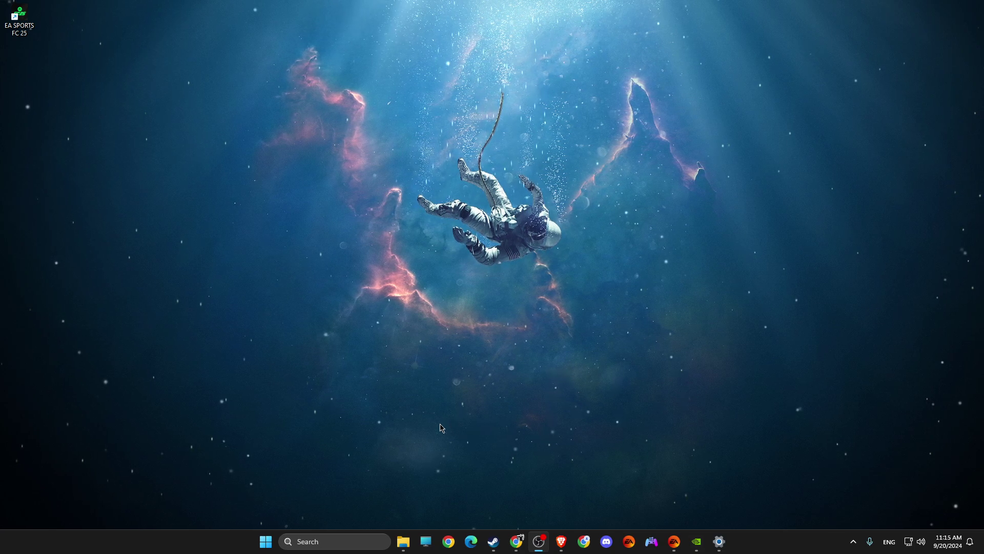
- Find the EA shortcut's file location and tick Run as administrator in its Compatibility properties
left_click(341, 541)
type("ea")
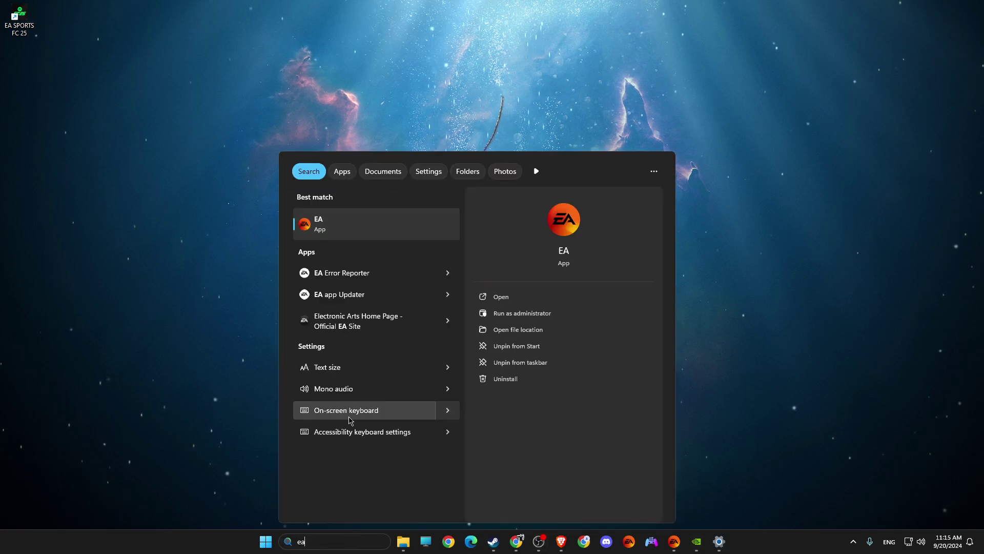
right_click(327, 226)
left_click(354, 254)
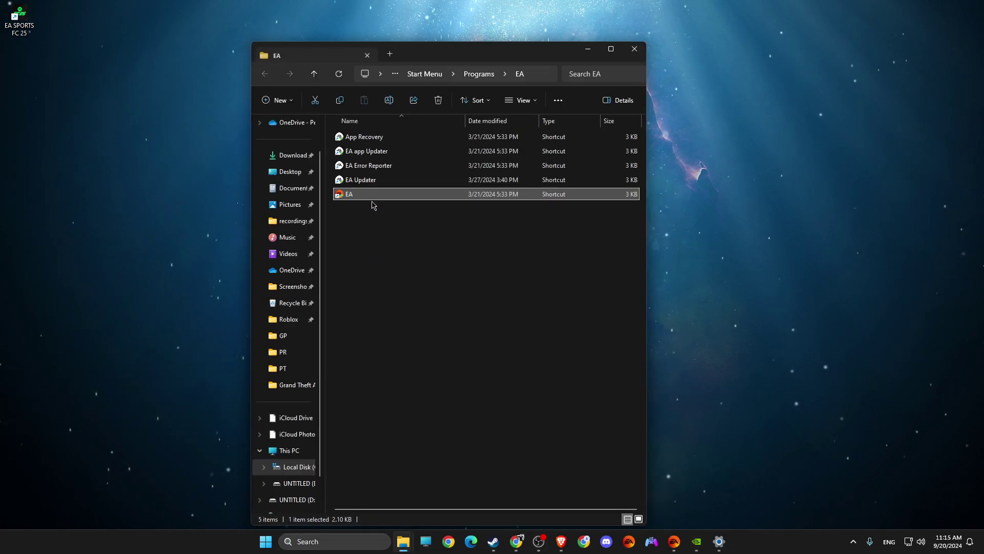
right_click(365, 200)
left_click(408, 397)
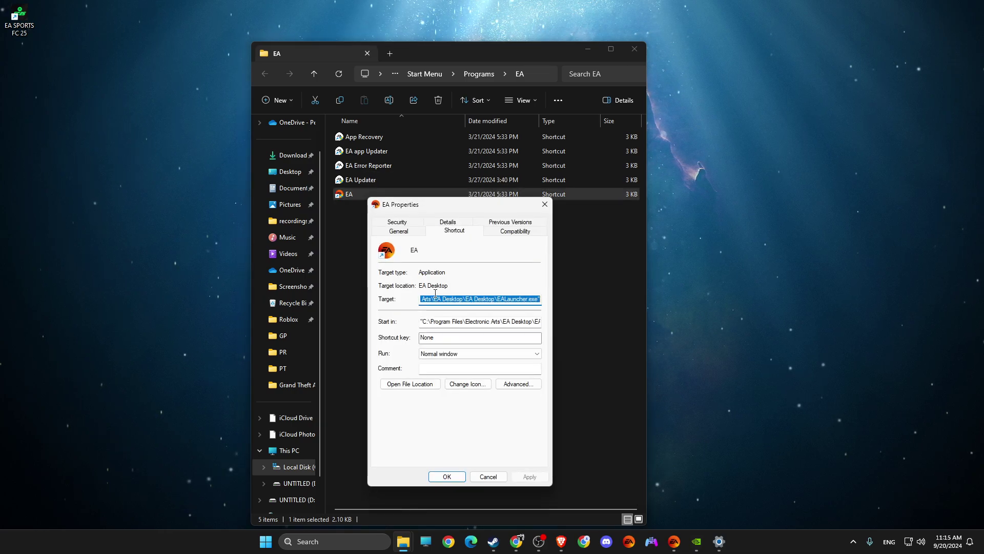
left_click(515, 231)
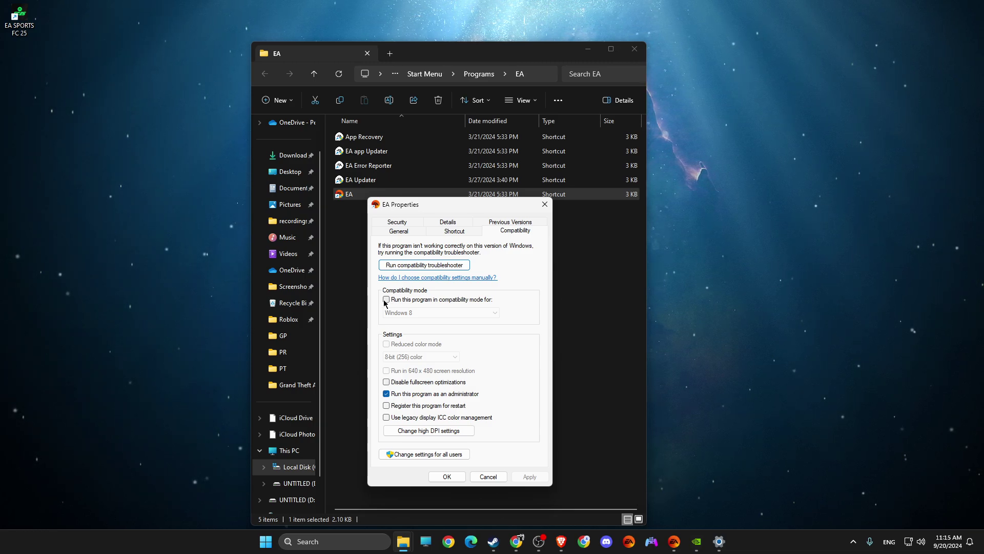
left_click(545, 204)
- Close the EA shortcut folder and open the Steam shortcut's file location via search
left_click(634, 49)
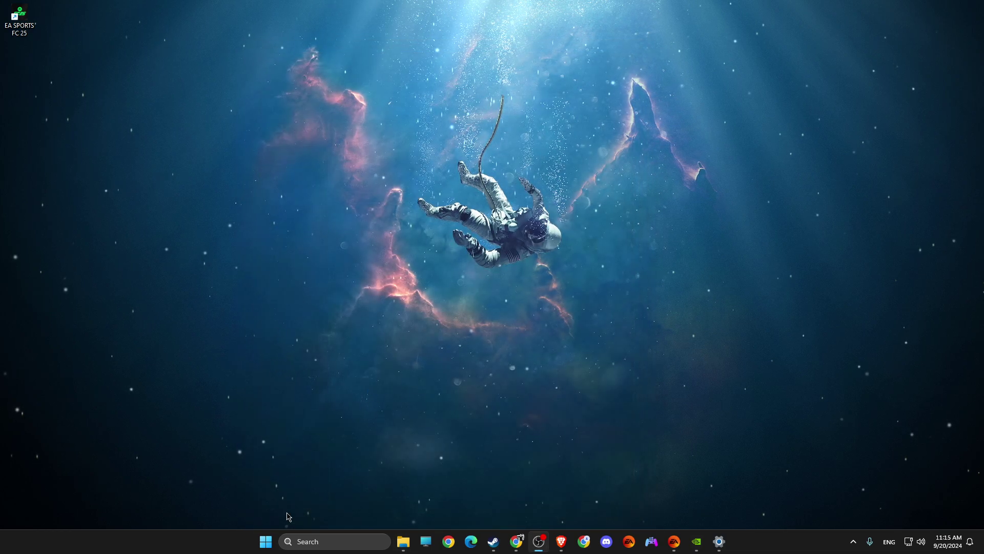
left_click(312, 541)
type("steam")
right_click(345, 218)
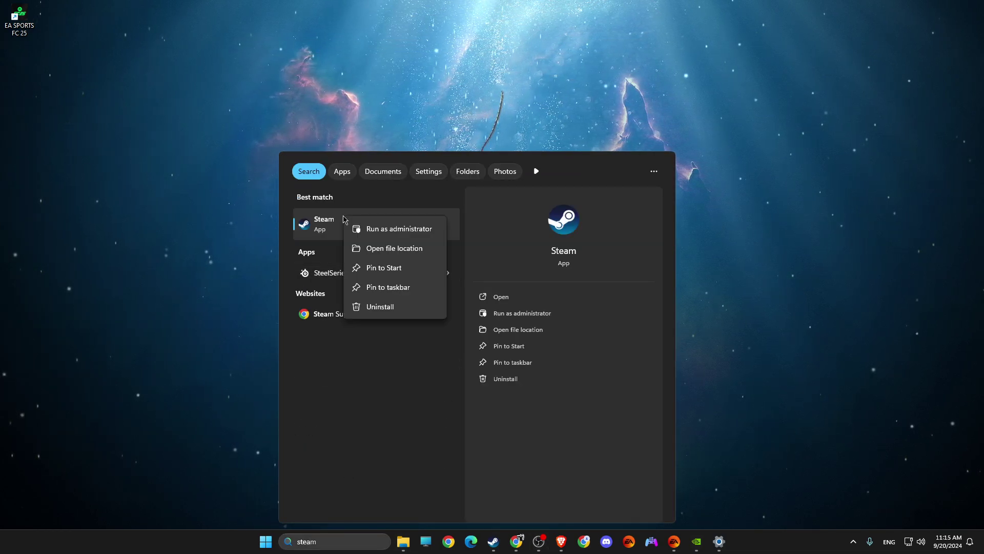
left_click(387, 250)
- Inspect the Steam shortcut's Compatibility settings, cancel without changes, and close the folder
right_click(369, 279)
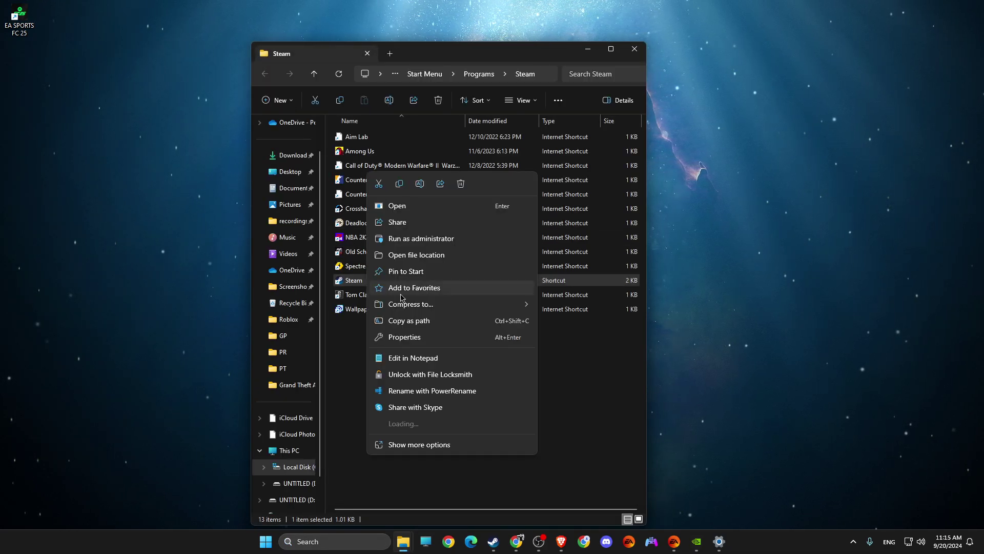
left_click(404, 336)
left_click(500, 266)
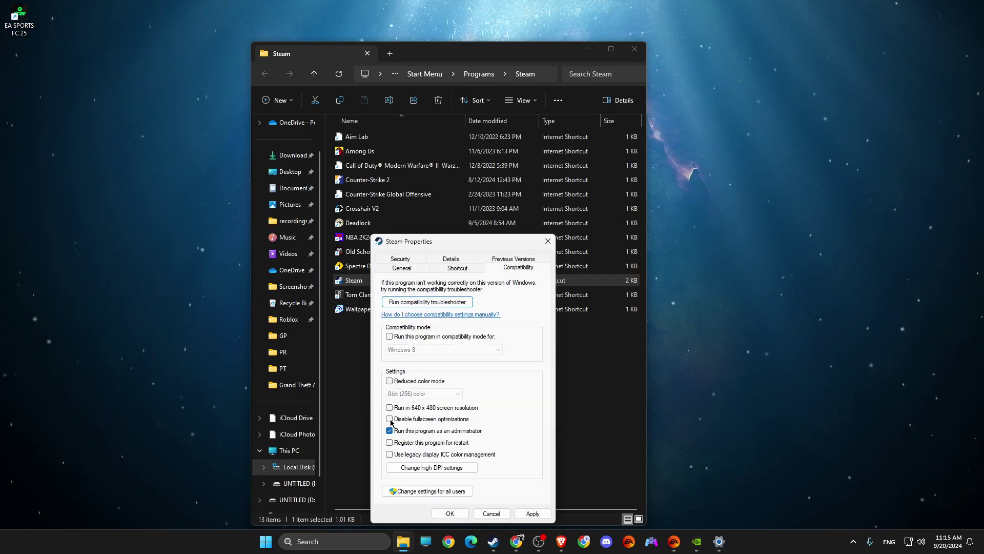
left_click(491, 513)
left_click(633, 50)
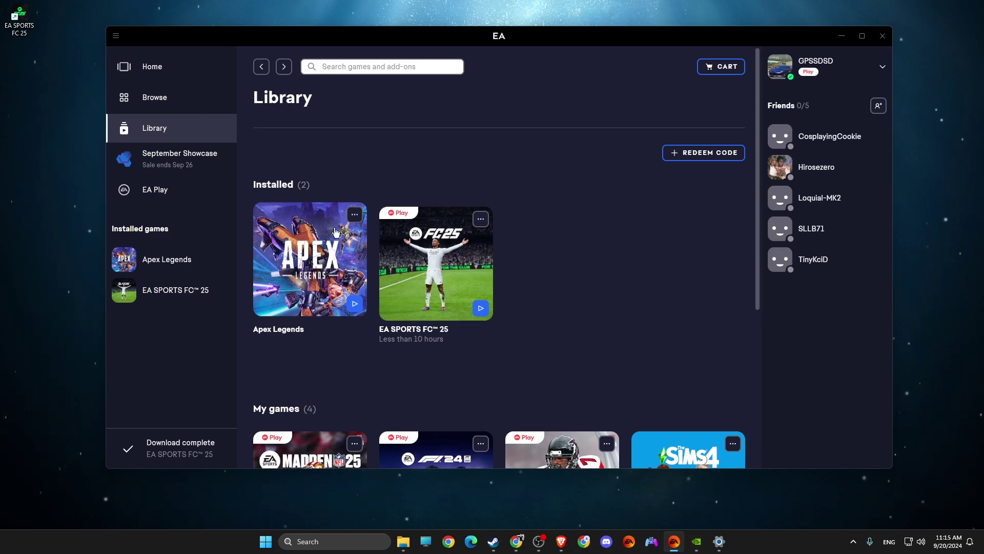
- Open the EA SPORTS FC 25 install folder from its properties in the EA app
left_click(484, 219)
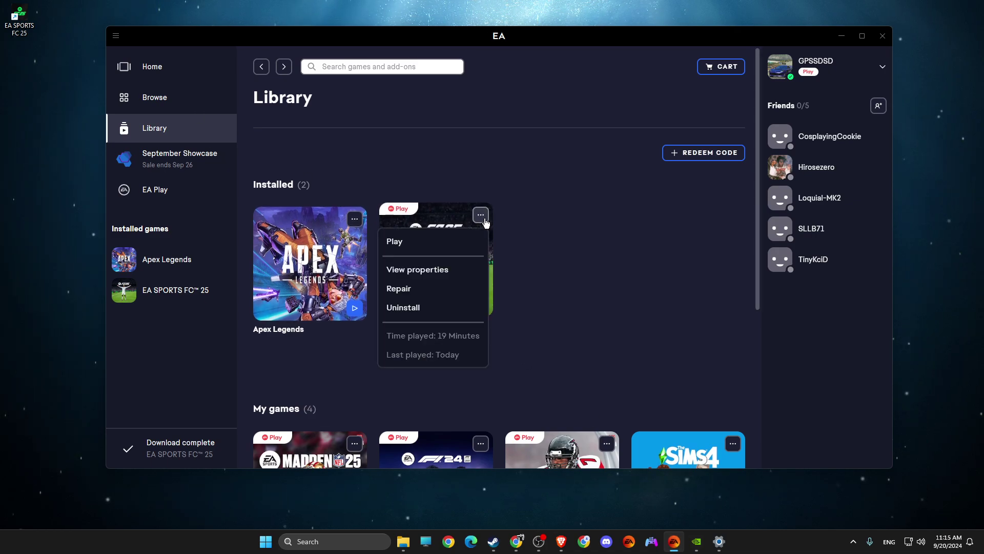
left_click(415, 271)
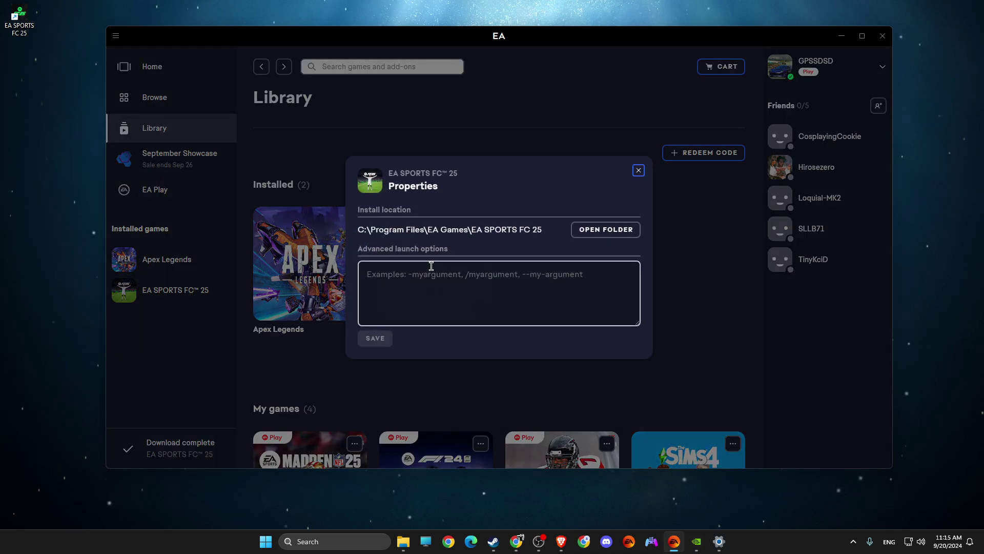
left_click(594, 231)
left_click(533, 74)
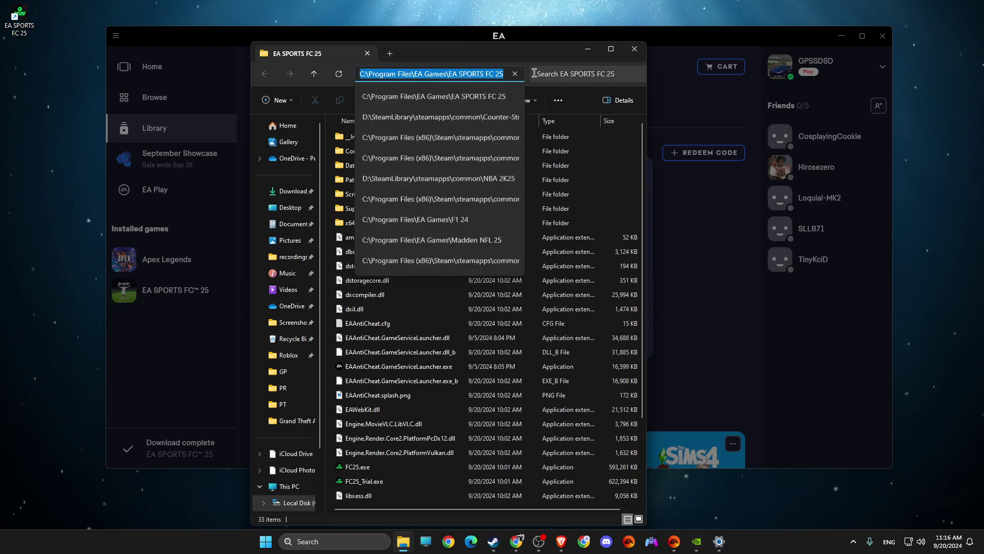
left_click(543, 56)
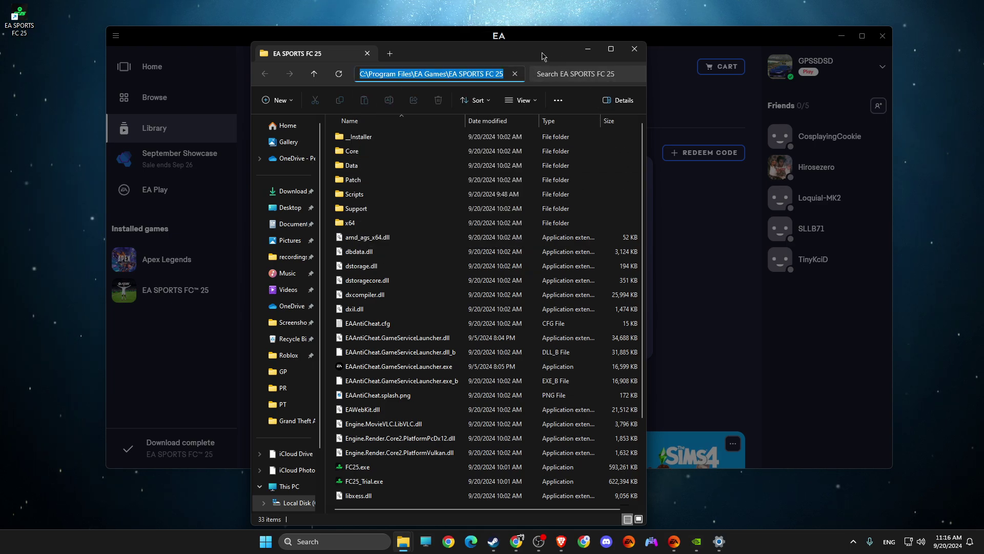
scroll(417, 307, "down", 1)
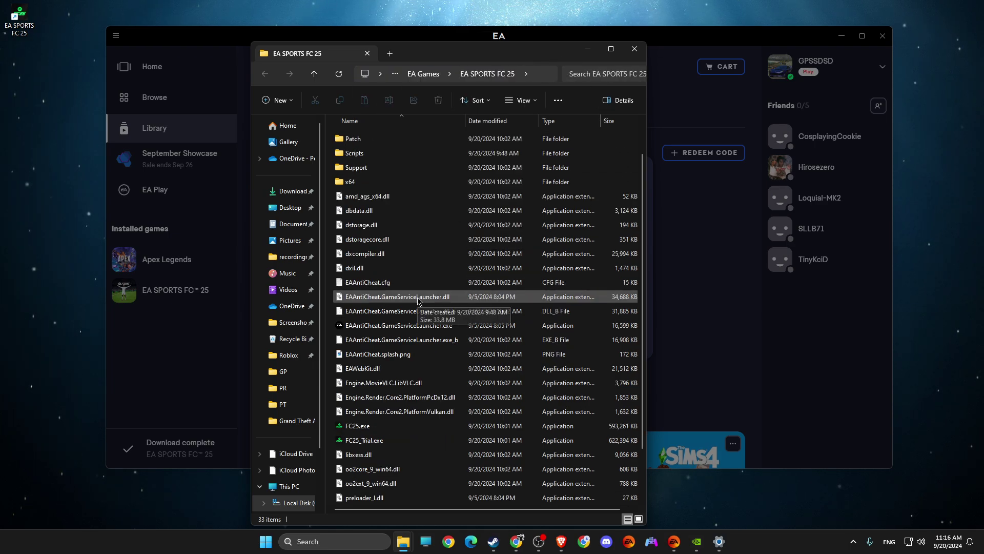
- Set FC25.exe to run as administrator in its Compatibility properties
right_click(365, 433)
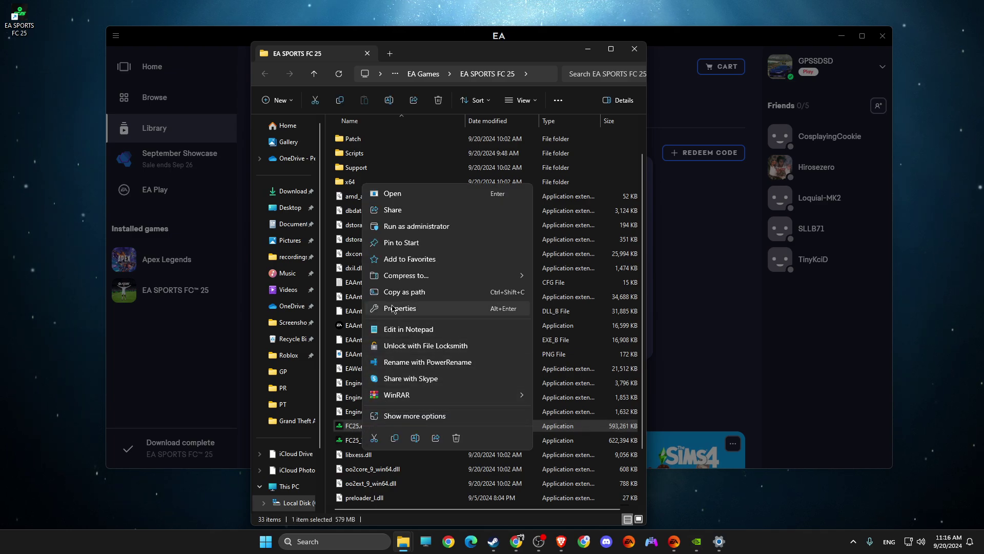
left_click(393, 308)
left_click(454, 269)
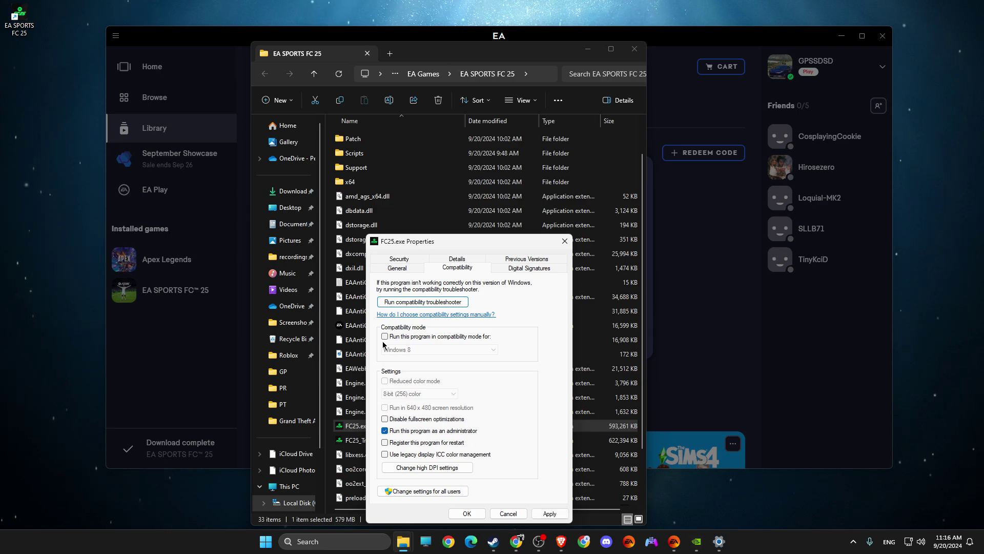
left_click(467, 513)
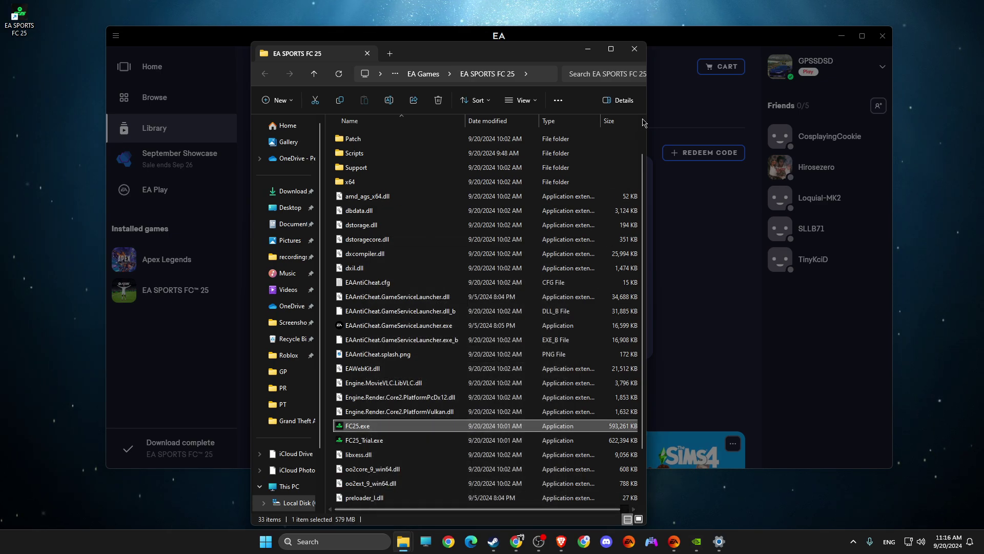
left_click(634, 50)
left_click(495, 541)
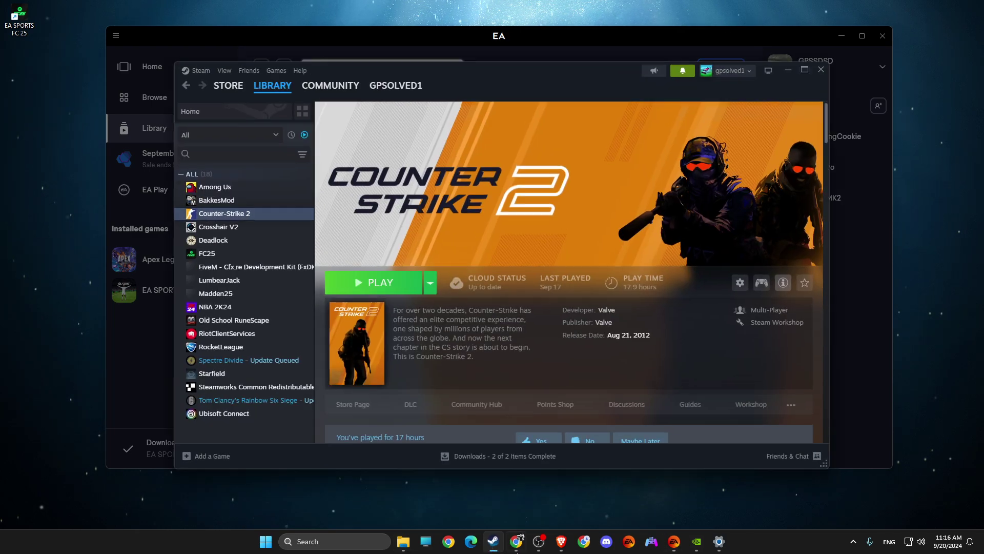
right_click(234, 216)
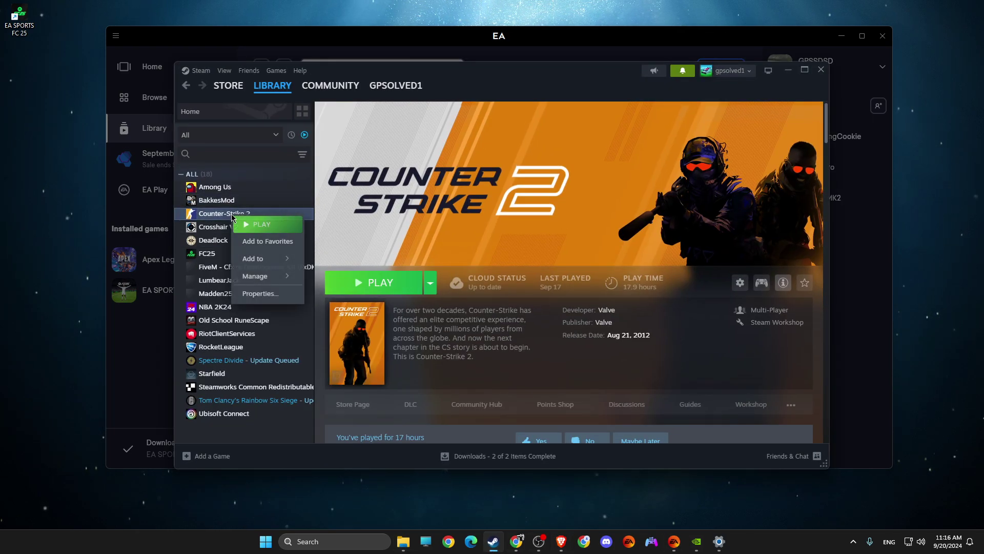
left_click(260, 293)
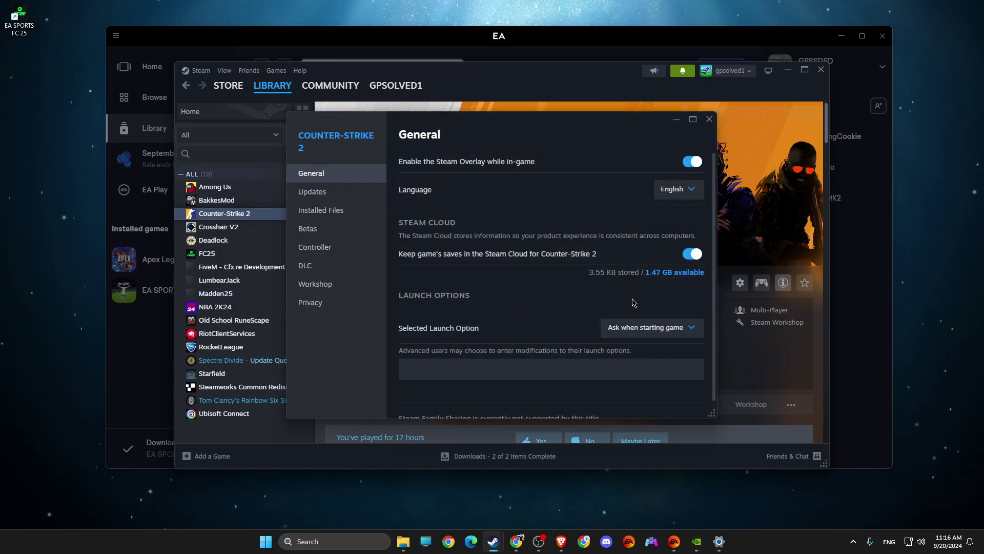
left_click(321, 210)
left_click(682, 161)
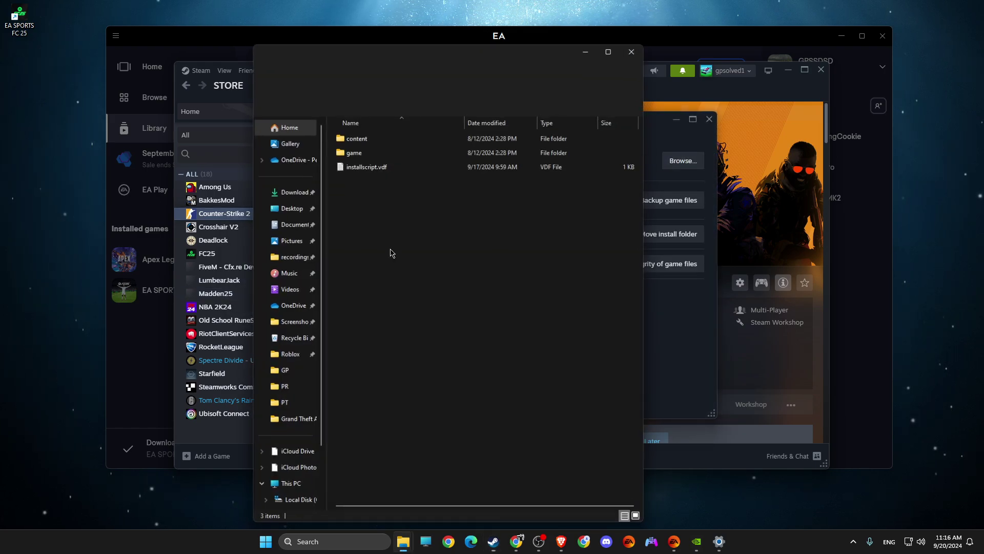
left_click(634, 48)
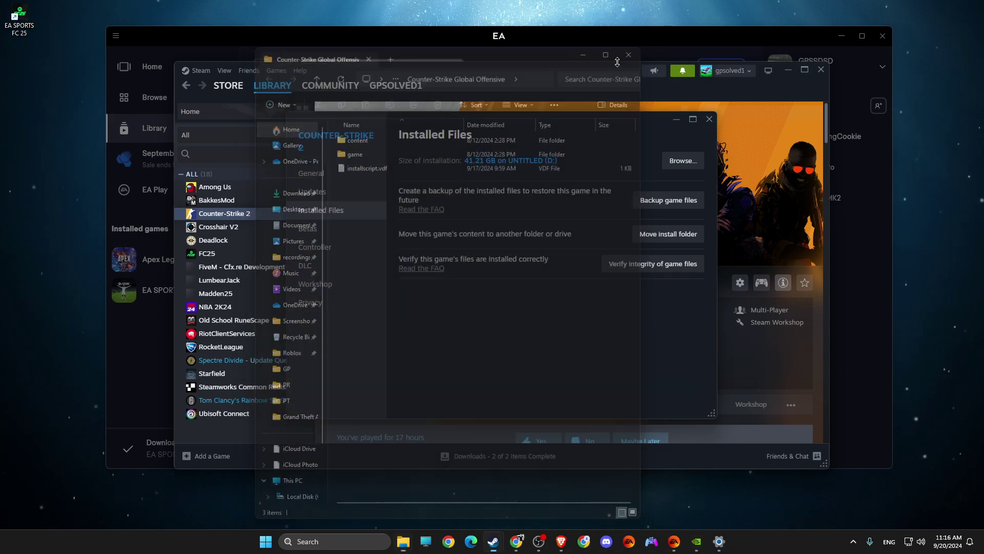
left_click(709, 119)
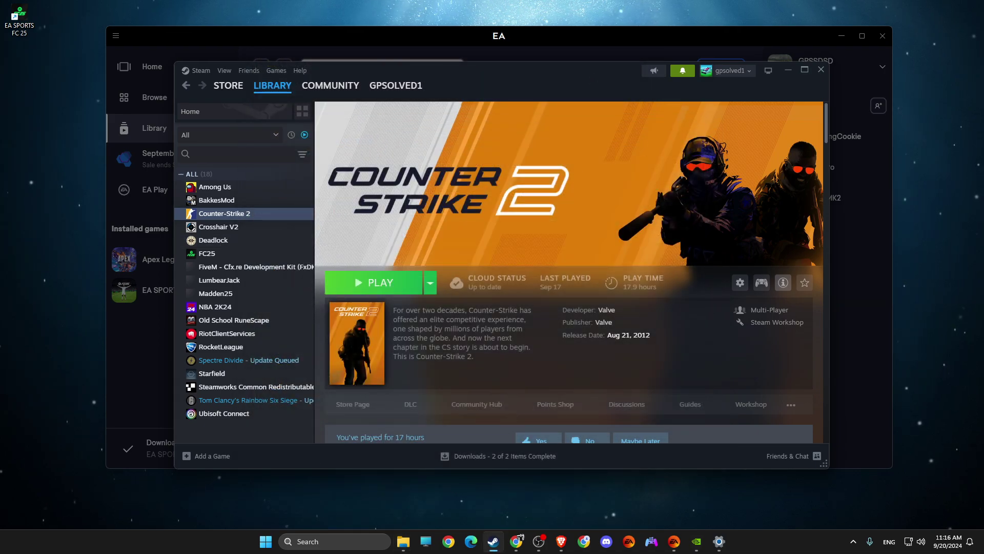
- Back in the EA app, check EA SPORTS FC 25's install location, then close its properties
key("alt+Tab")
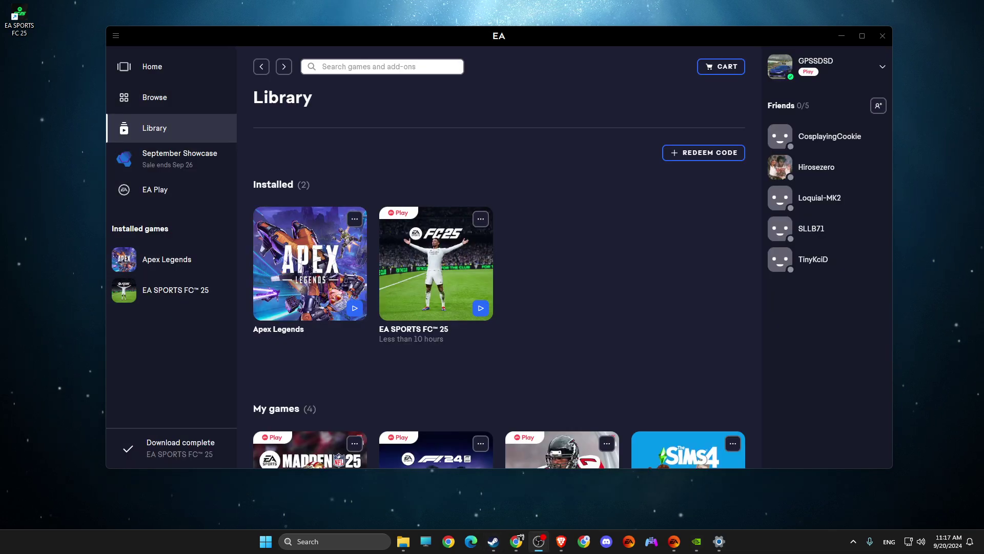
left_click(481, 215)
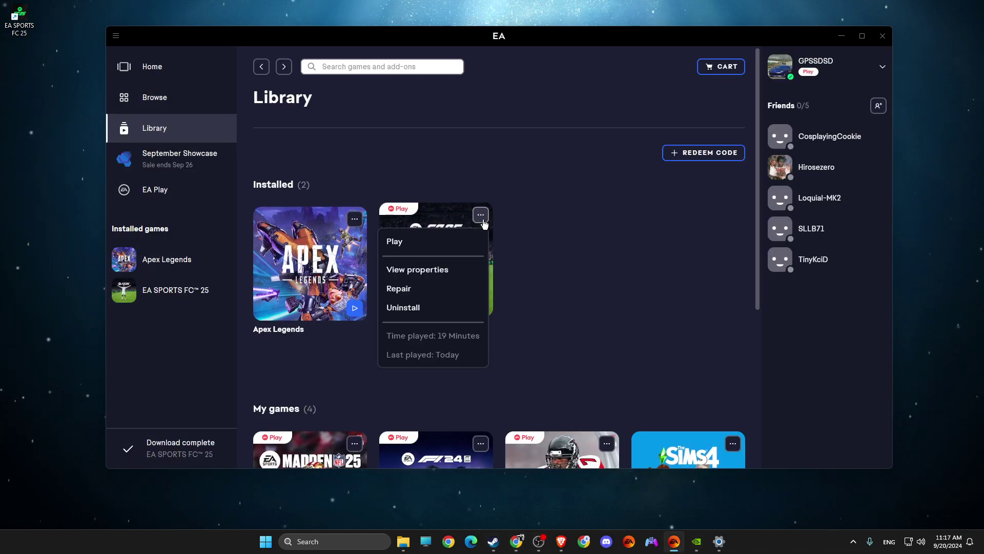
left_click(410, 270)
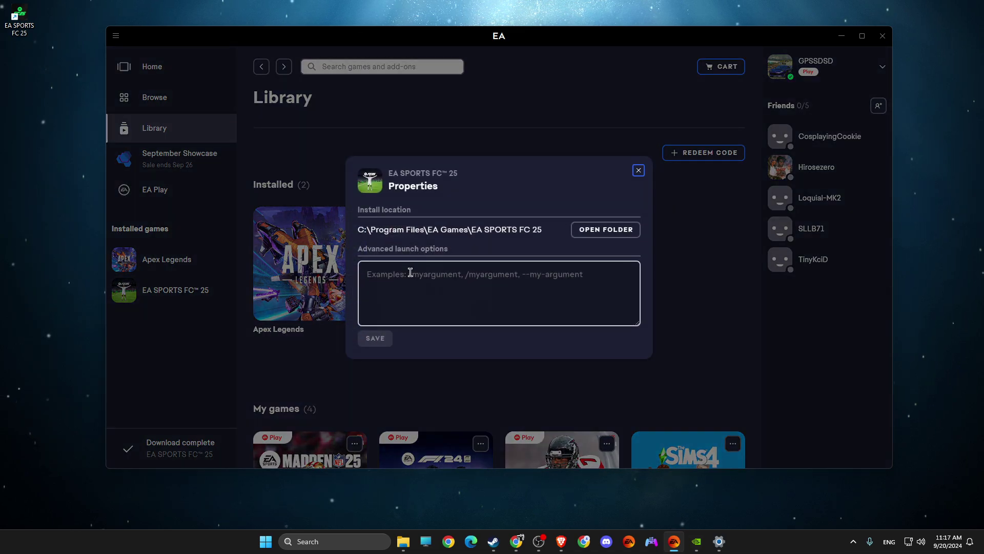
left_click(638, 171)
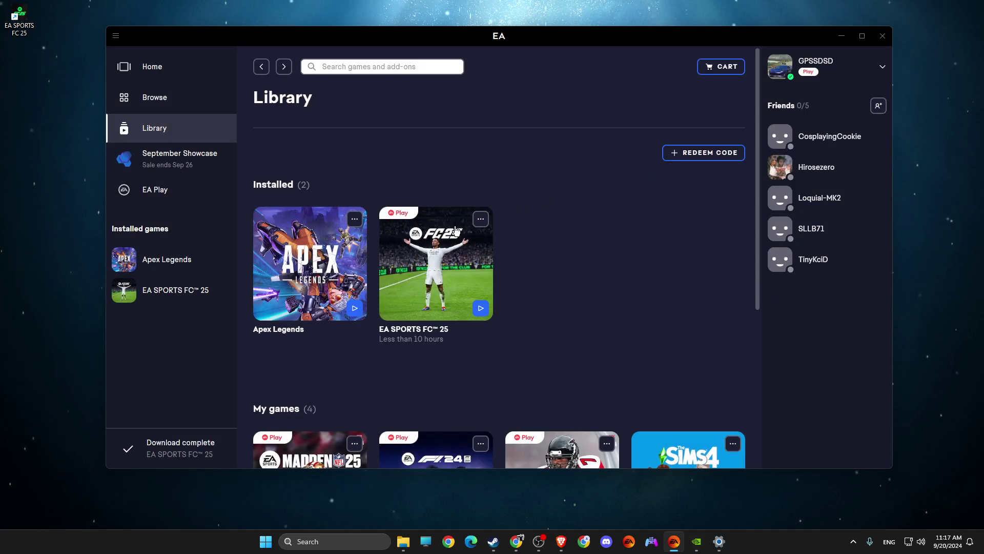
left_click(480, 215)
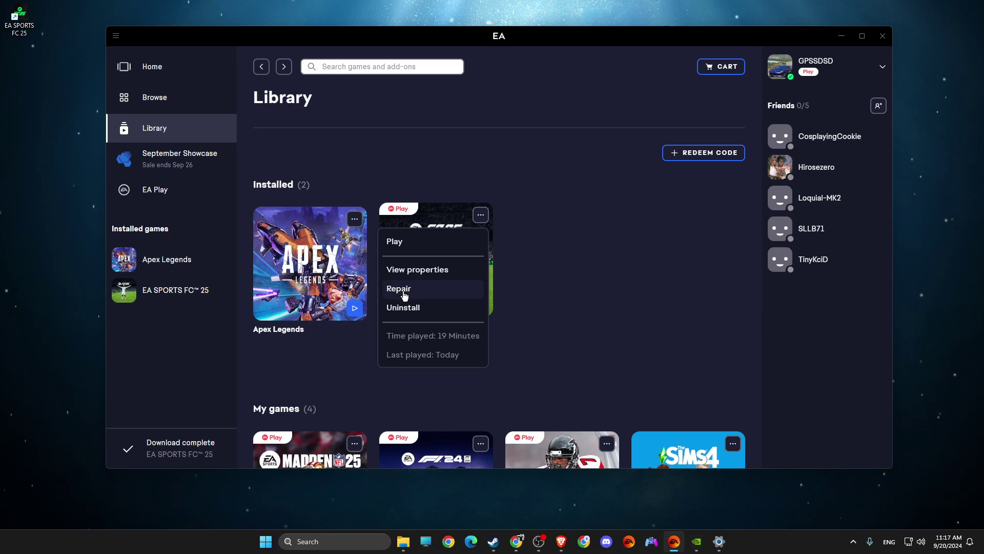
left_click(576, 264)
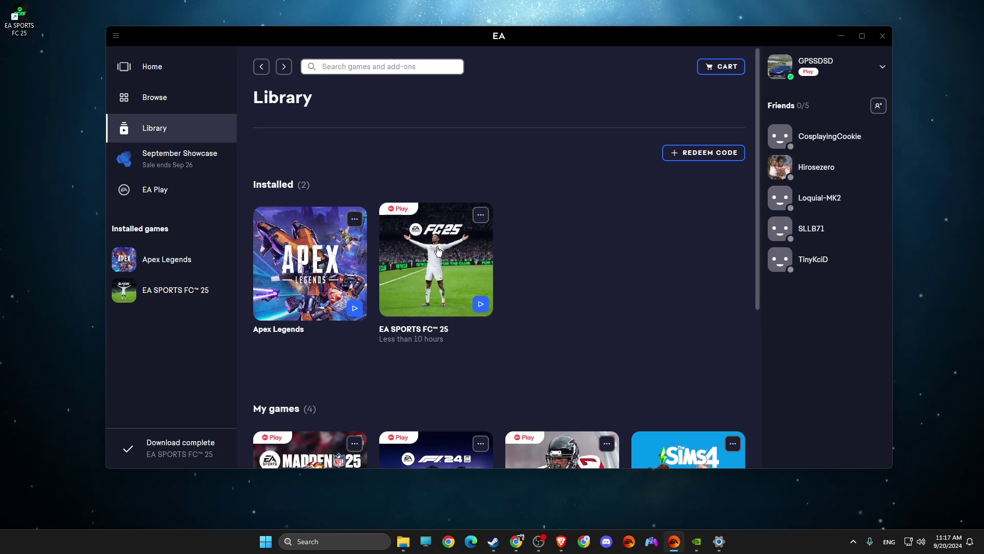
- Run Help > App Recovery from the EA app menu and confirm Clear Cache
left_click(116, 38)
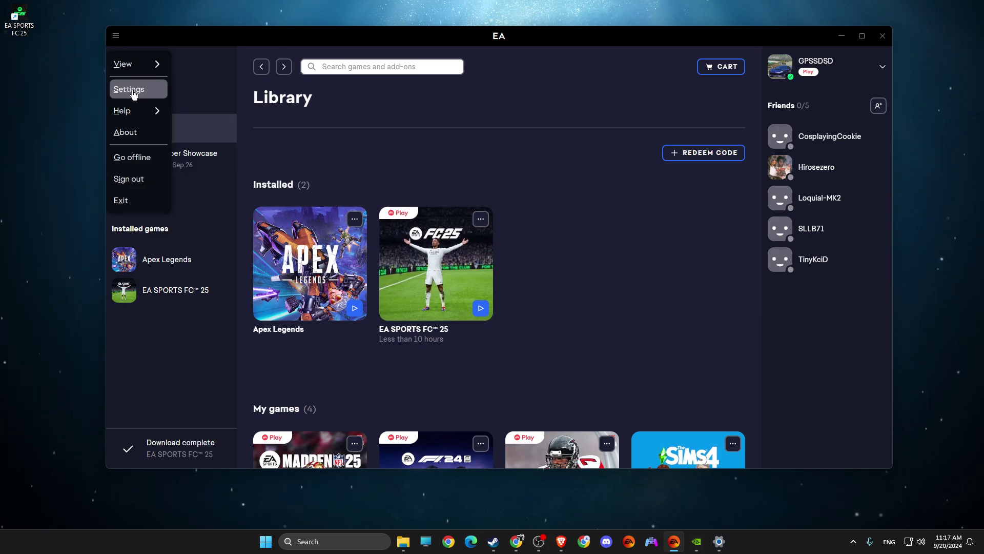
mouse_move(136, 111)
left_click(220, 178)
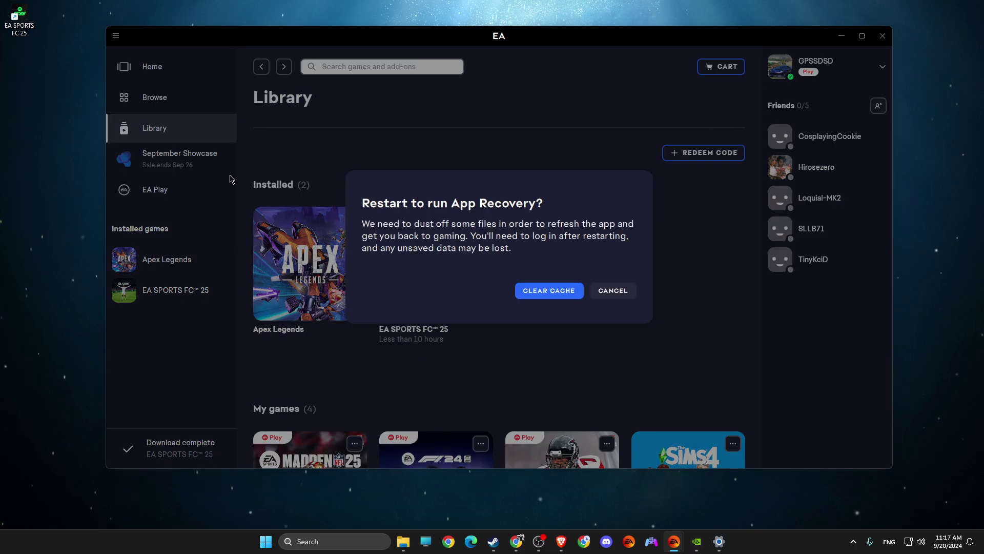
left_click(552, 294)
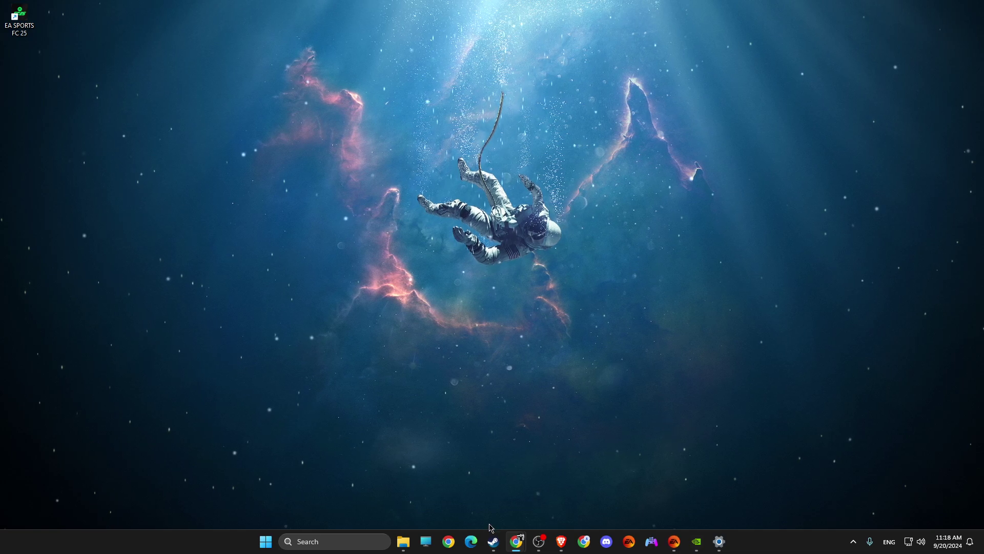
mouse_move(492, 538)
left_click(456, 484)
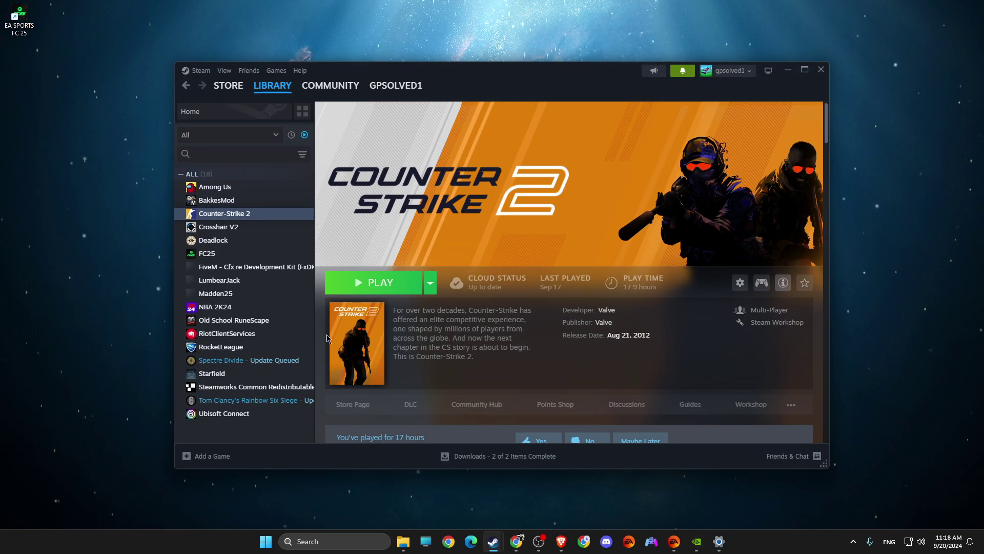
right_click(207, 220)
left_click(231, 290)
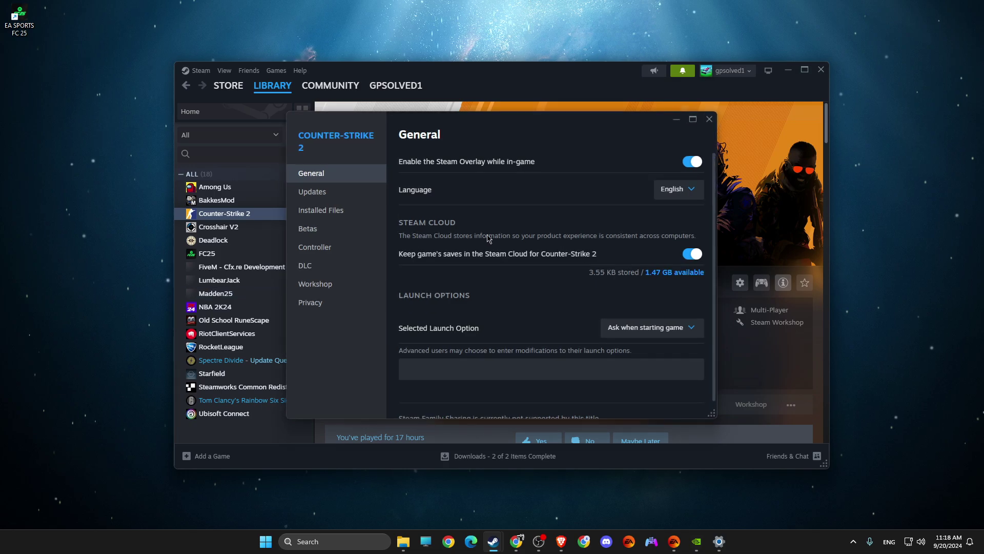
left_click(323, 213)
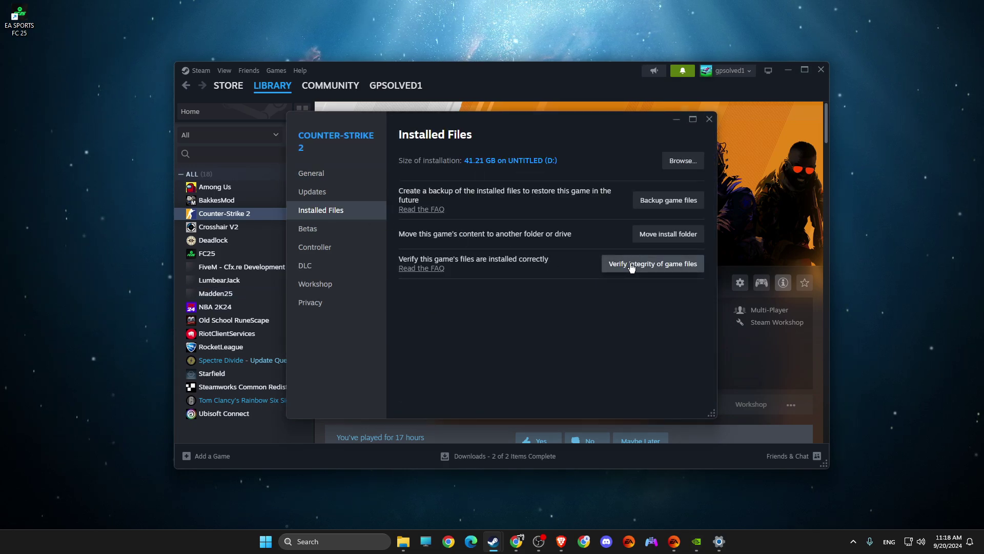
left_click(709, 120)
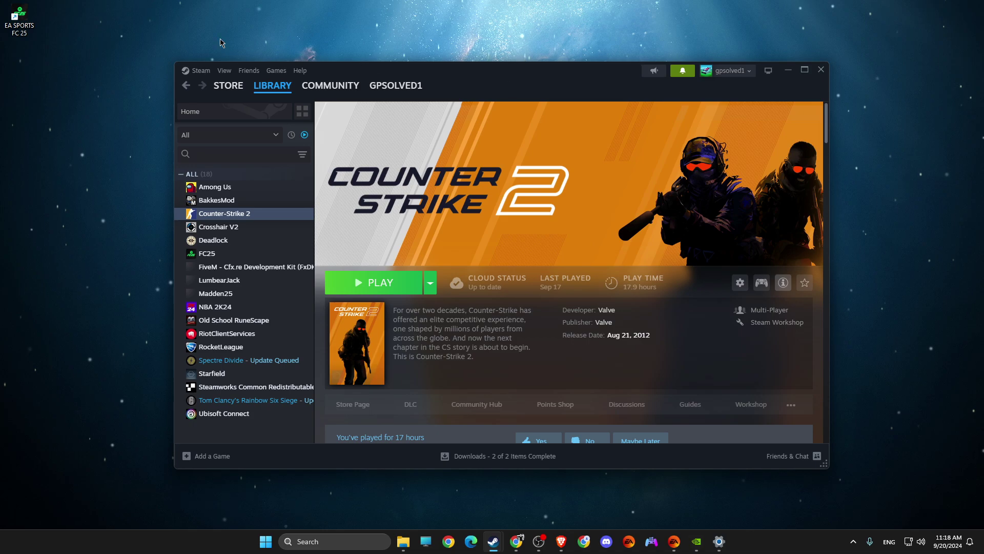
left_click(199, 74)
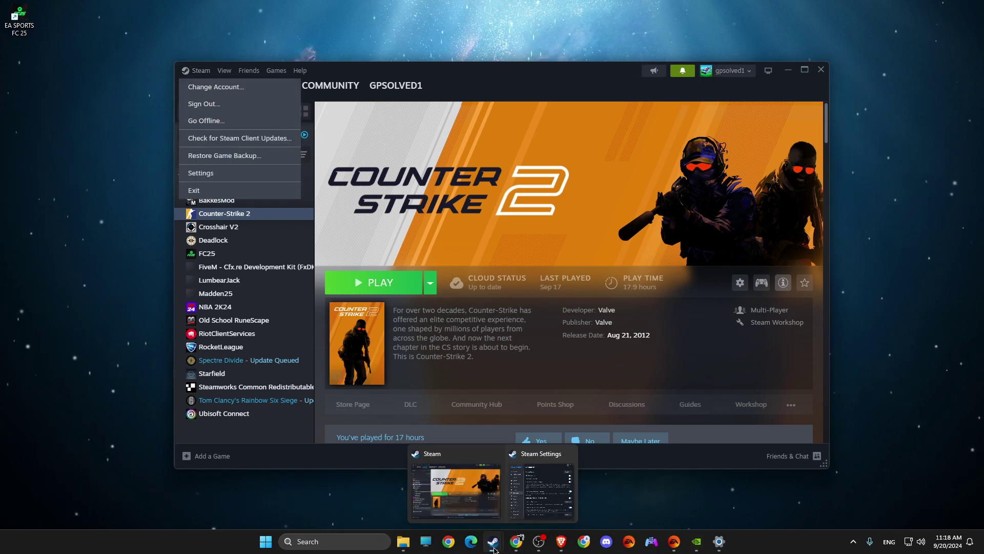
left_click(554, 487)
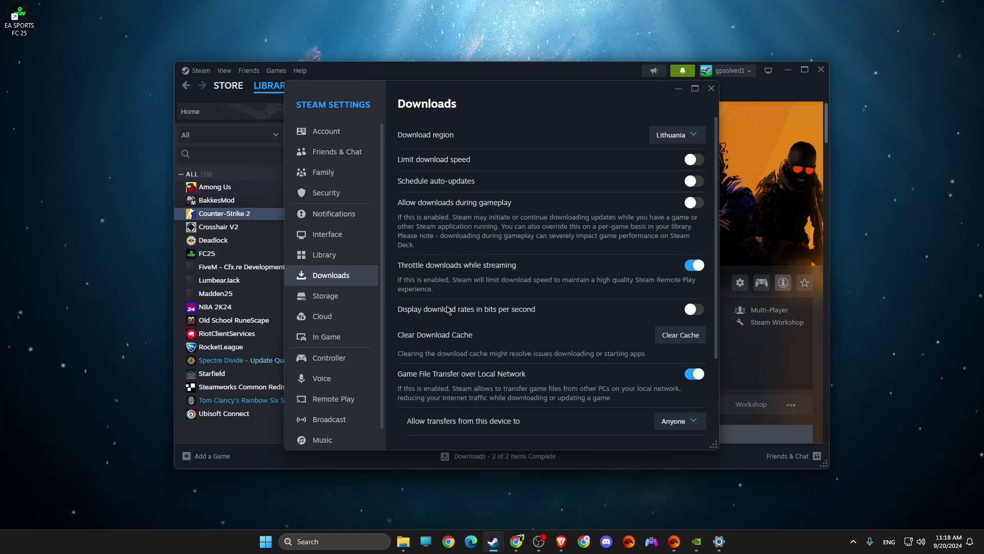
left_click(710, 93)
left_click(788, 70)
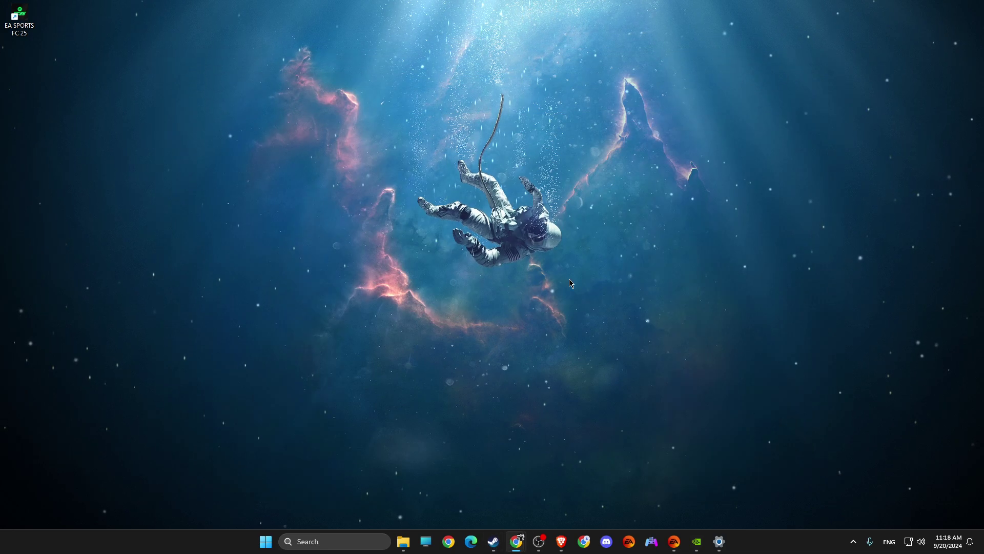
left_click(327, 542)
type("run")
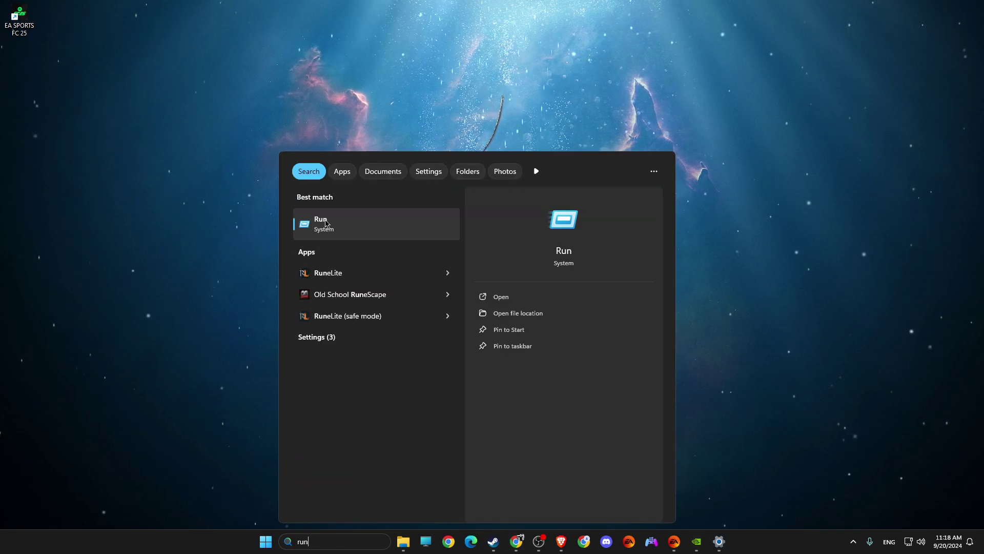
left_click(330, 215)
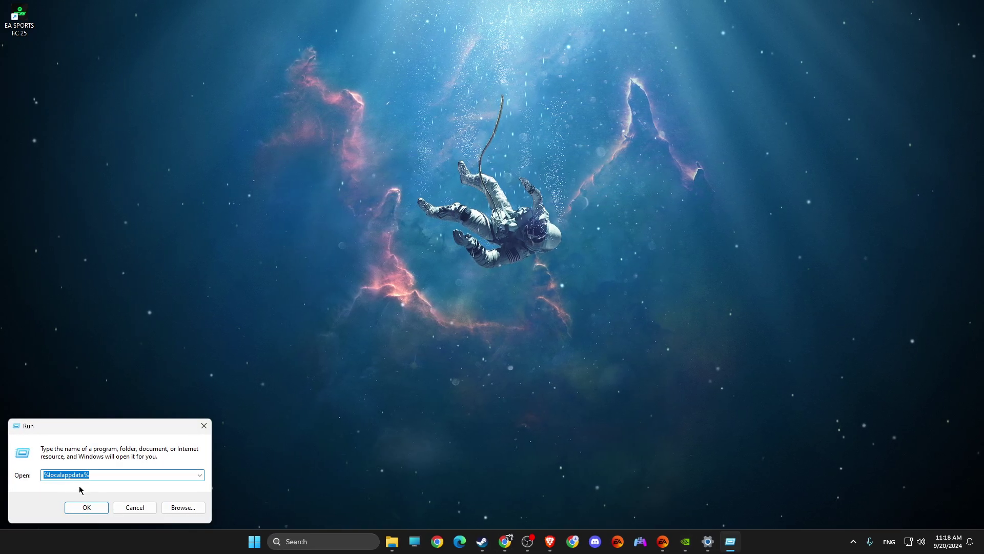
left_click(87, 507)
left_click(369, 195)
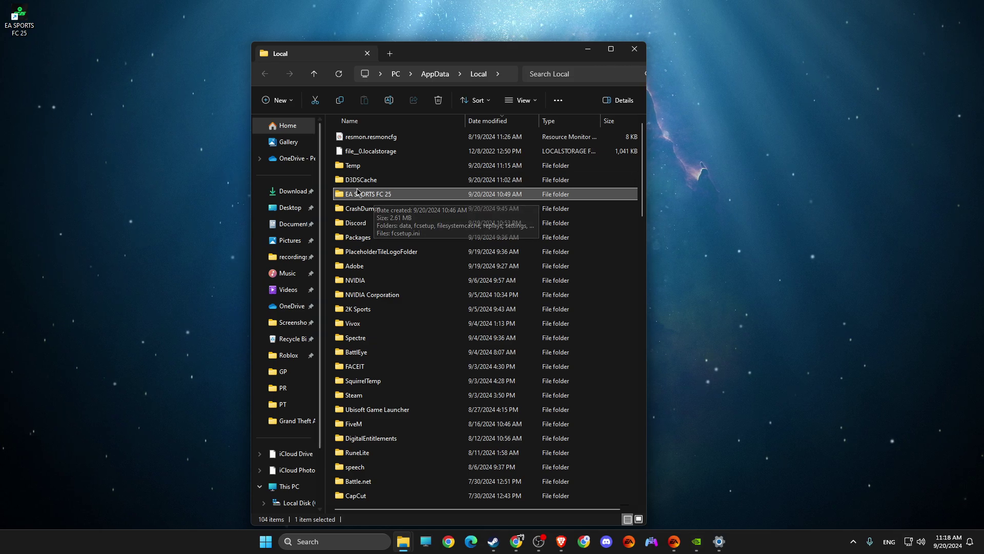
right_click(368, 195)
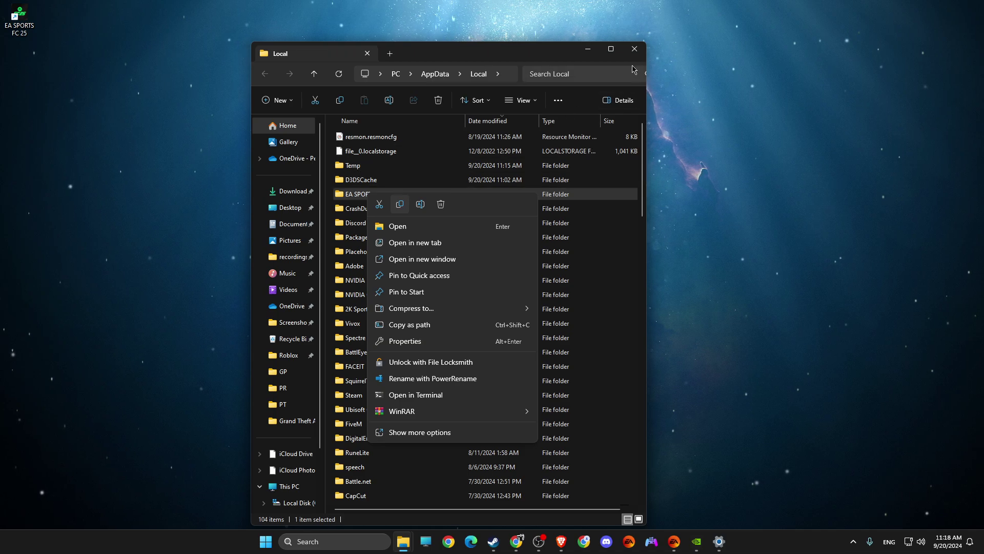
left_click(634, 49)
- Open Storage settings with a 'stor' search and show the Temporary files breakdown (36.5 MB selected)
left_click(334, 541)
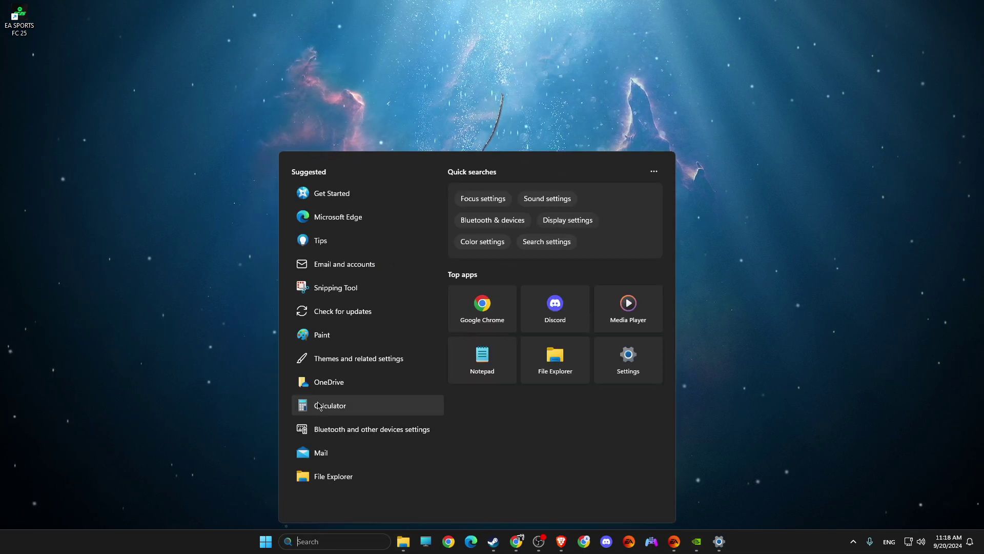
type("settings")
left_click(326, 230)
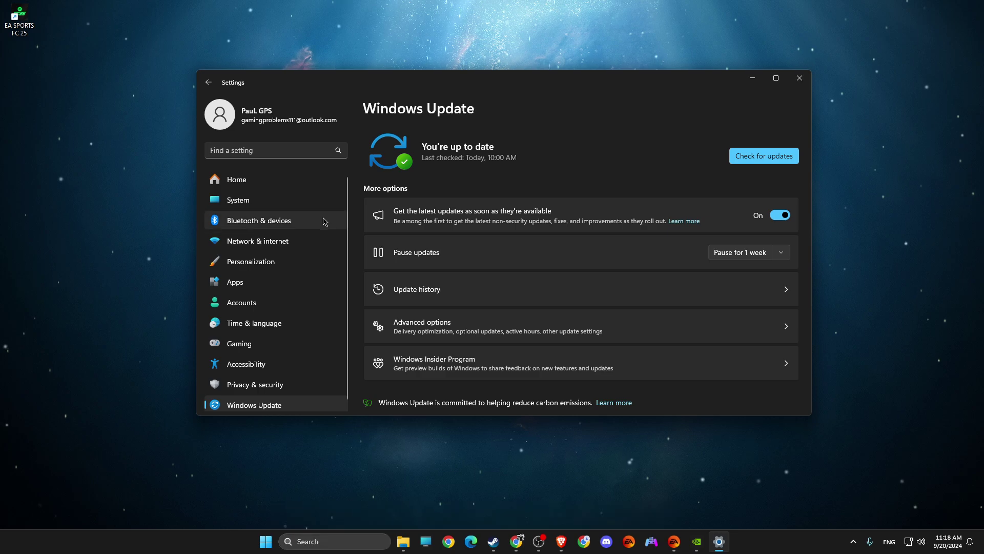
left_click(245, 151)
type("stor")
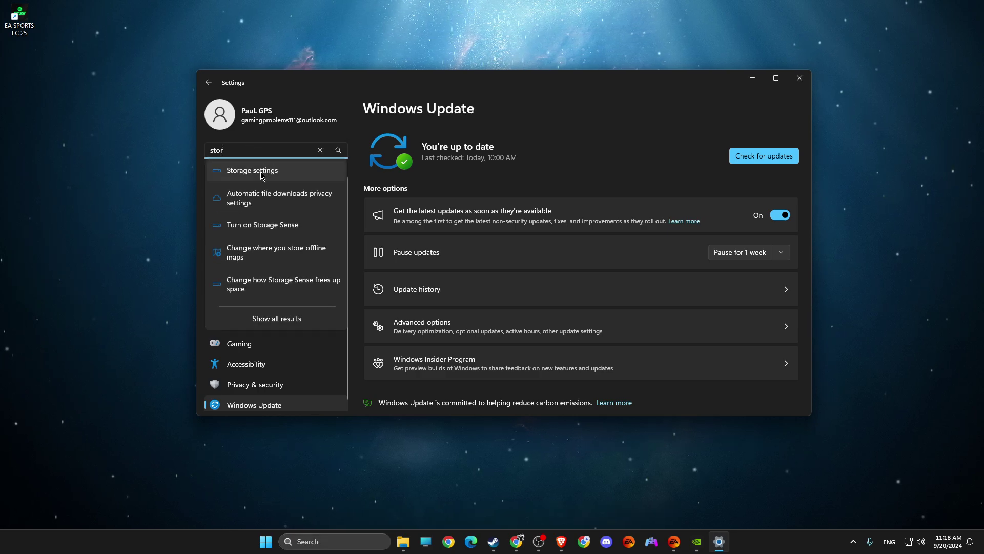
left_click(262, 173)
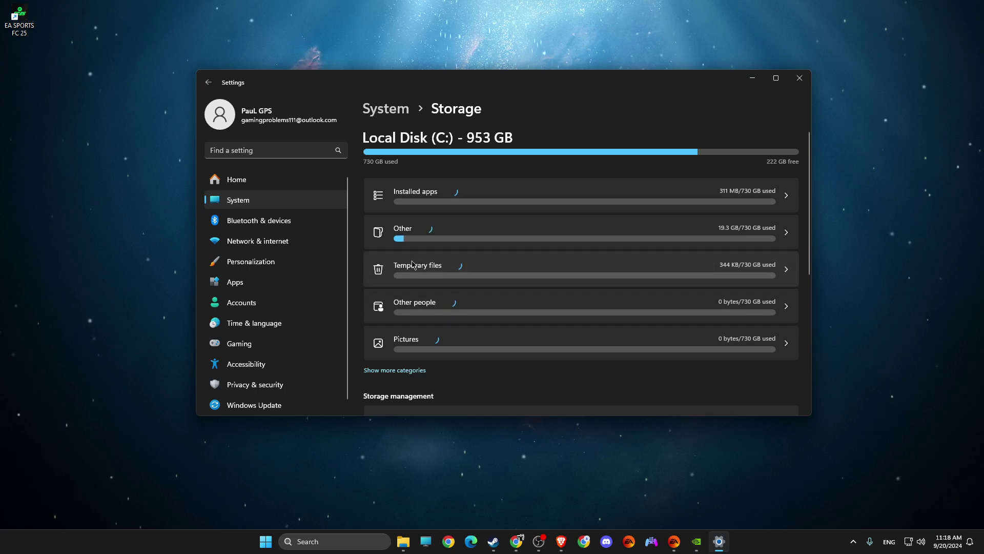
left_click(403, 271)
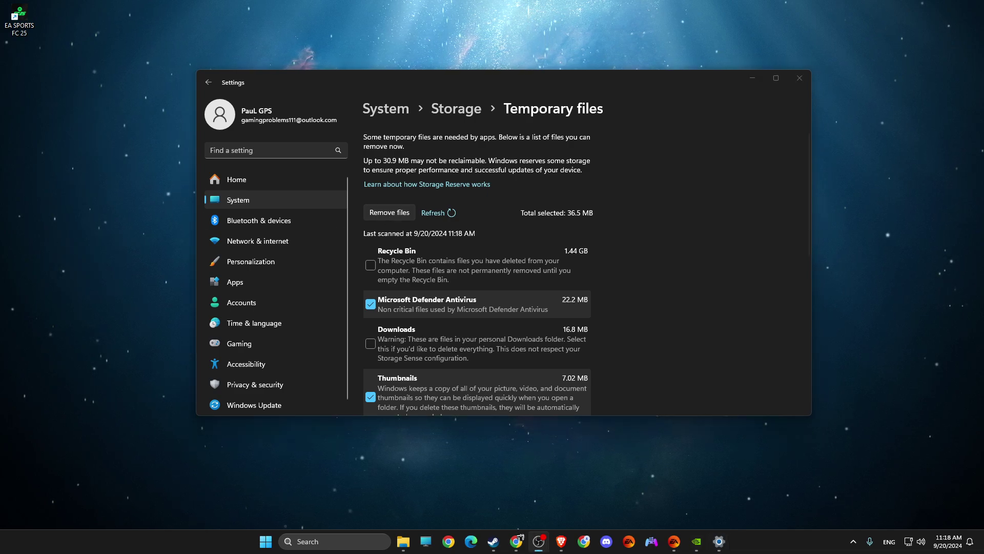
- Open Graphics settings via search and review the default graphics settings
left_click(752, 78)
left_click(318, 540)
type("graphics settings")
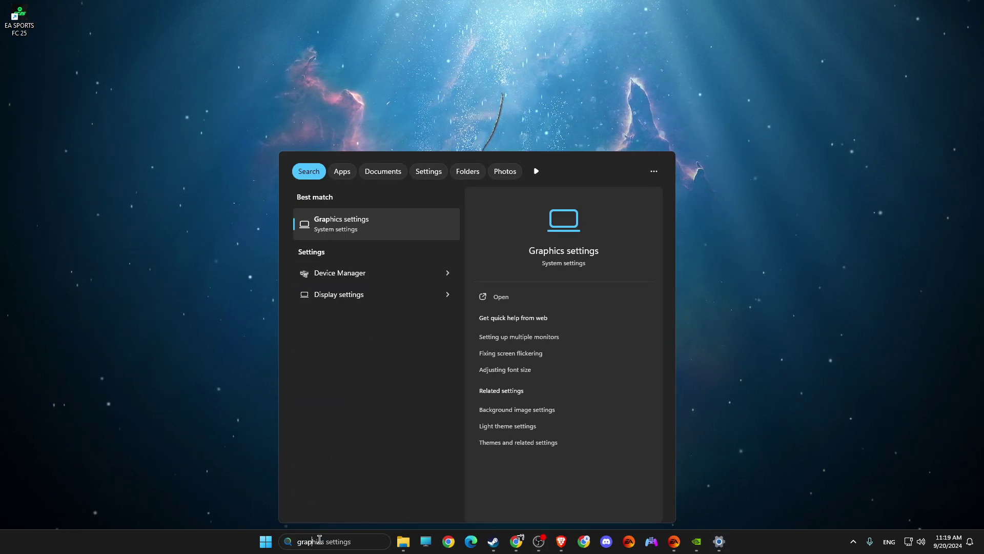
left_click(373, 220)
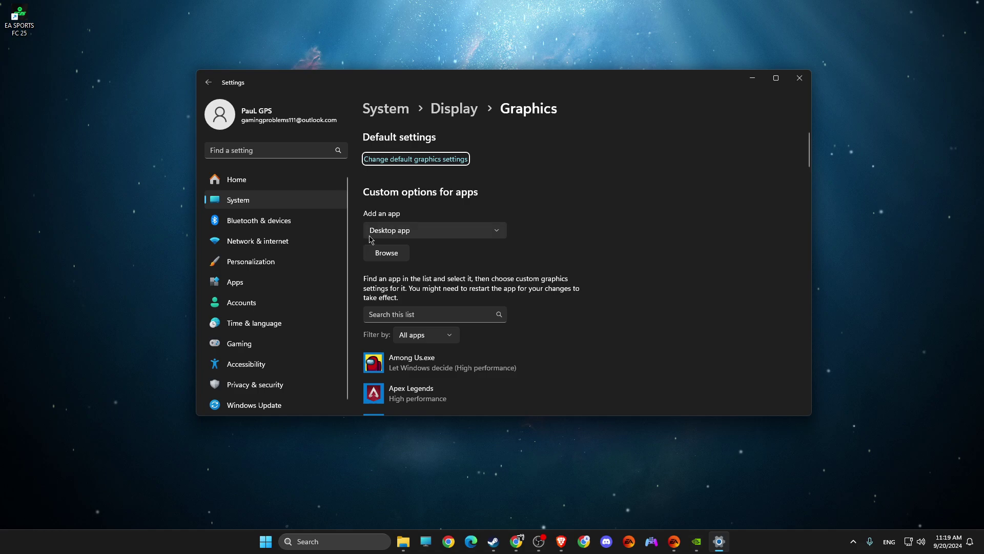
left_click(392, 162)
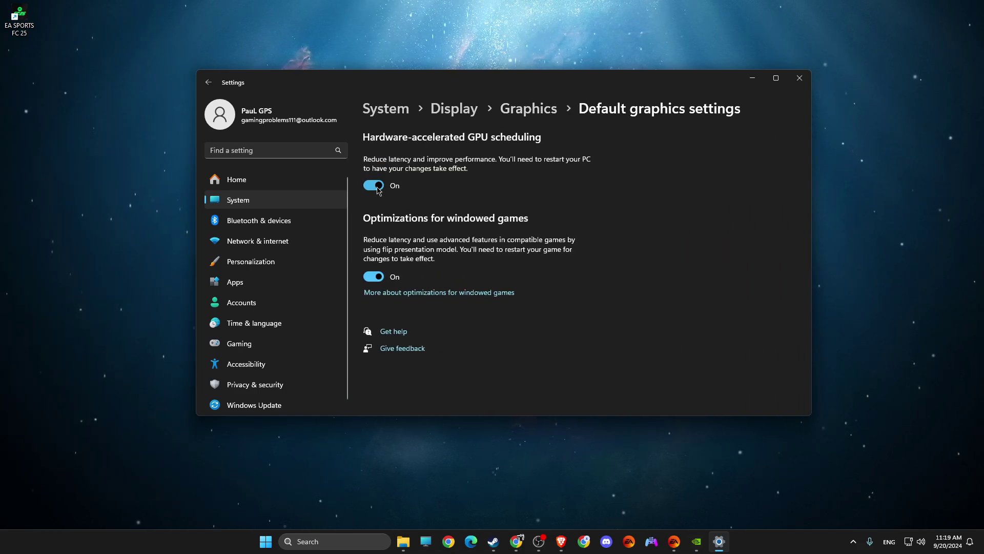
left_click(208, 82)
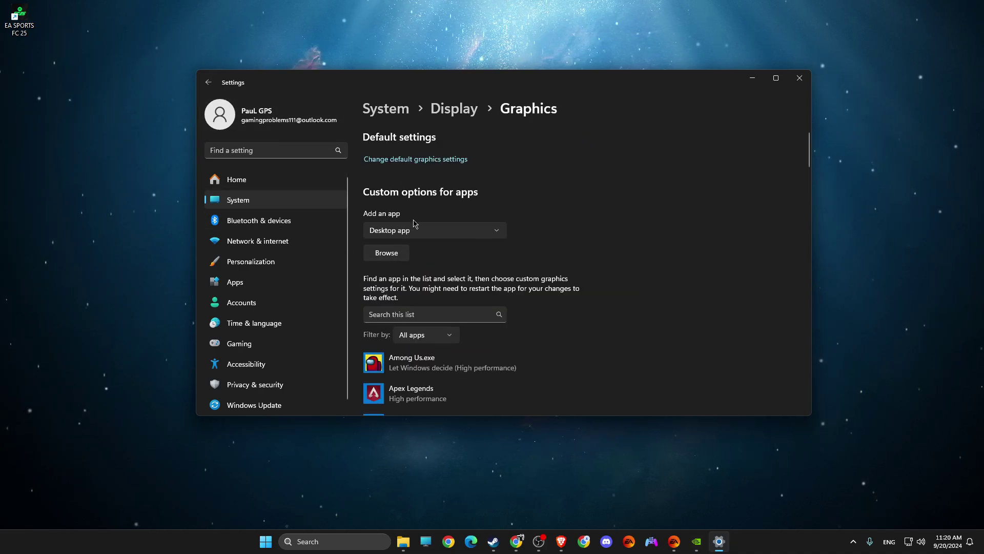
scroll(391, 228, "down", 1)
- Browse to FC25.exe and add it to the graphics app list
left_click(393, 213)
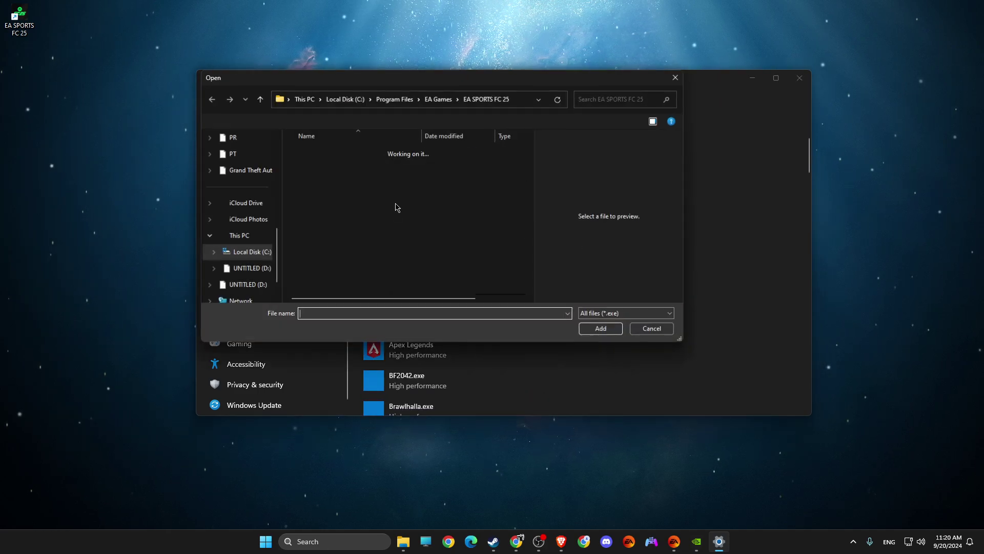
left_click(499, 99)
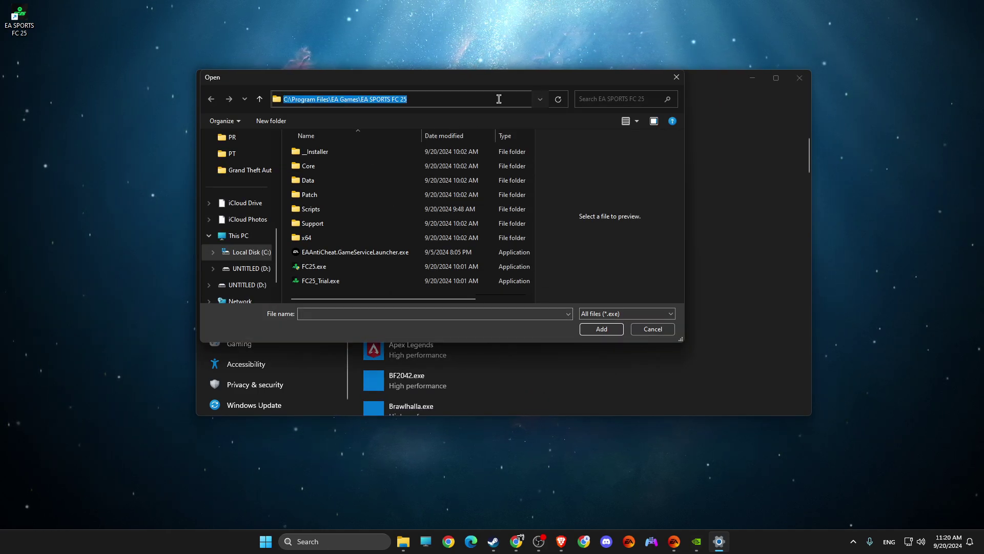
key("Escape")
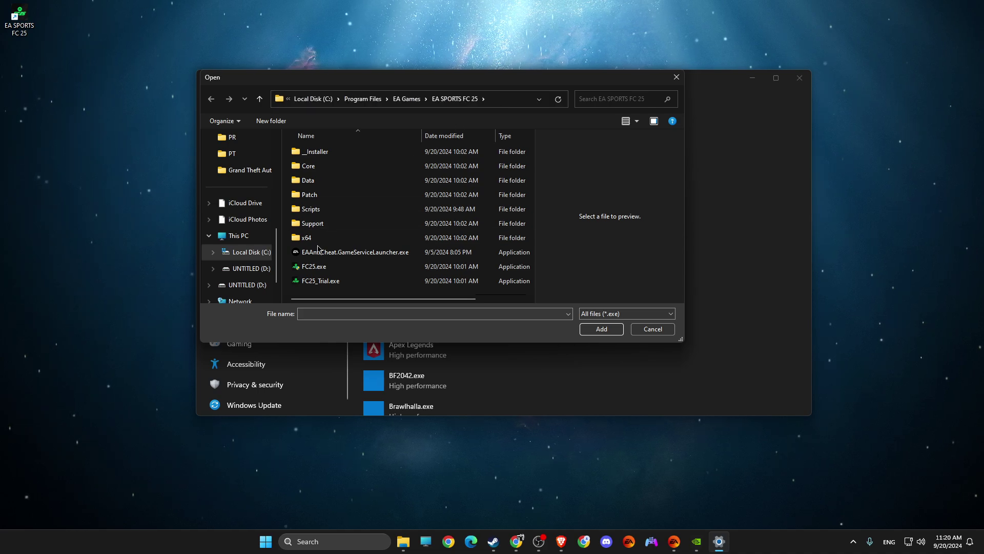
left_click(322, 269)
left_click(594, 328)
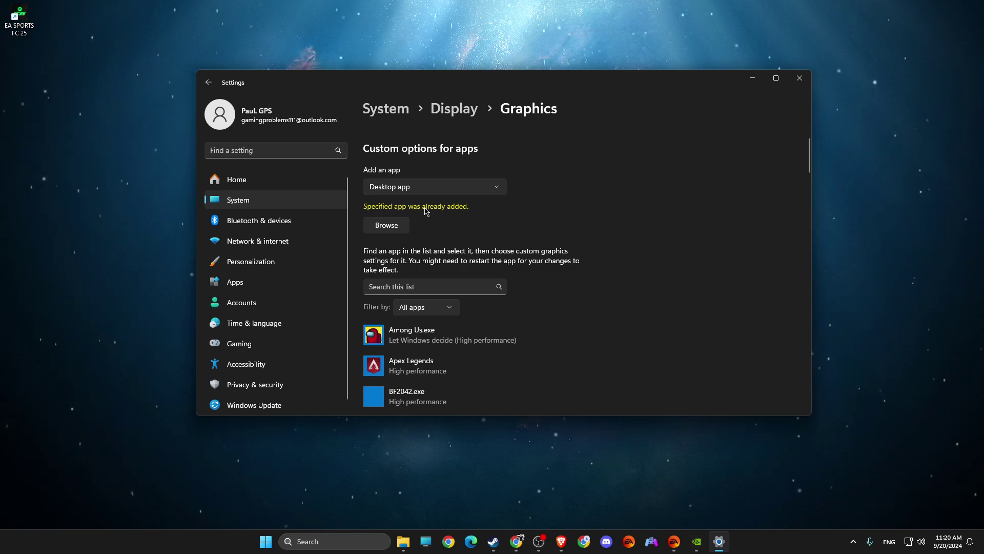
- Save a High performance graphics preference for EA SPORTS FC 25
scroll(464, 239, "down", 6)
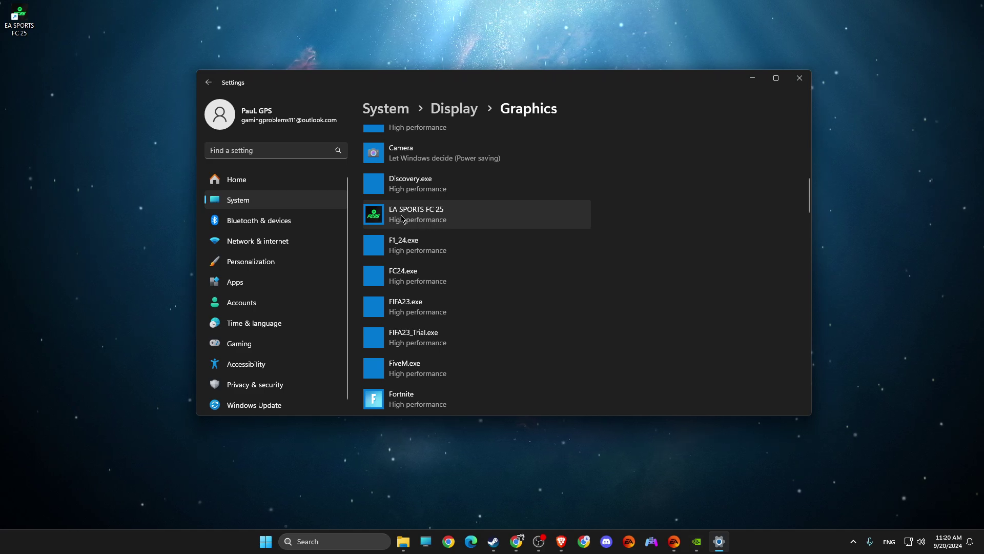
left_click(401, 217)
left_click(511, 259)
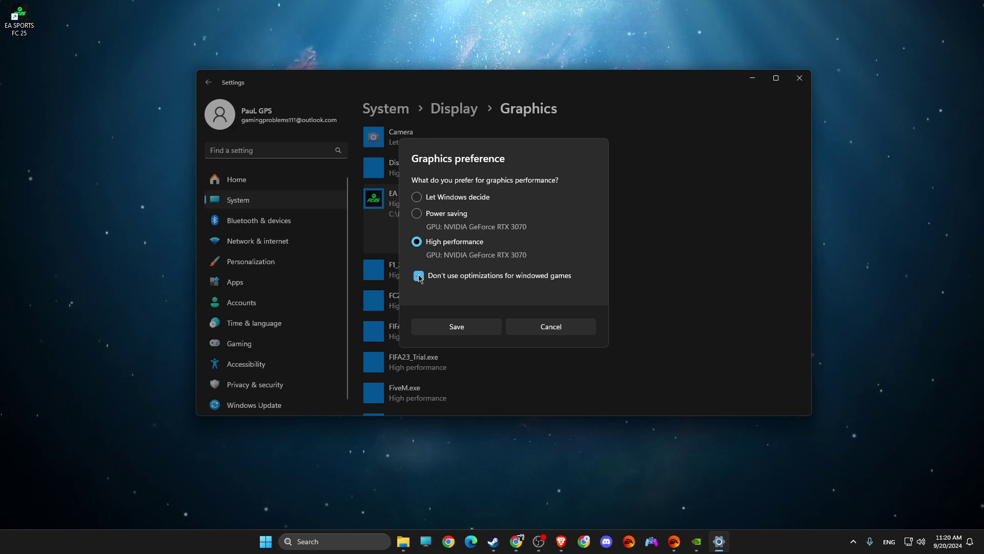
left_click(453, 328)
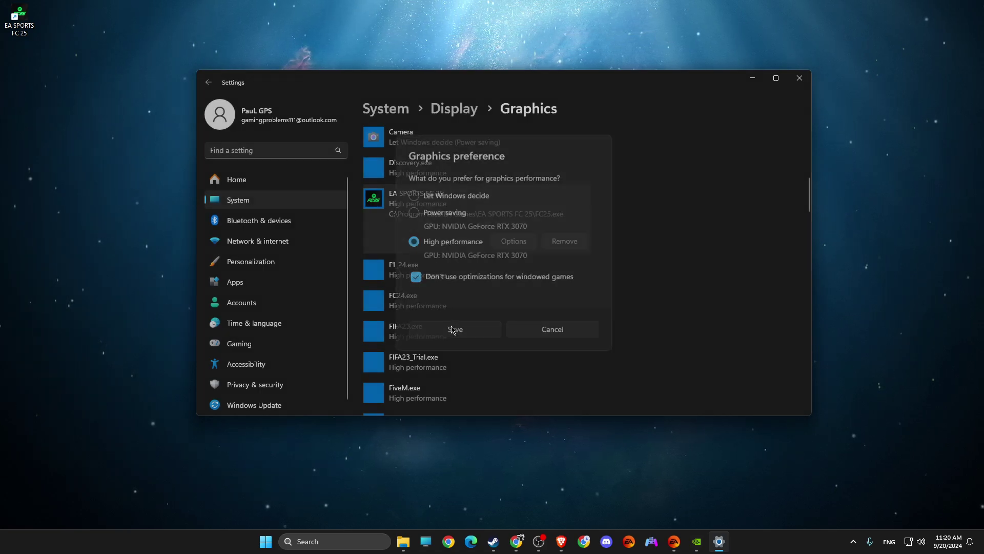
left_click(800, 78)
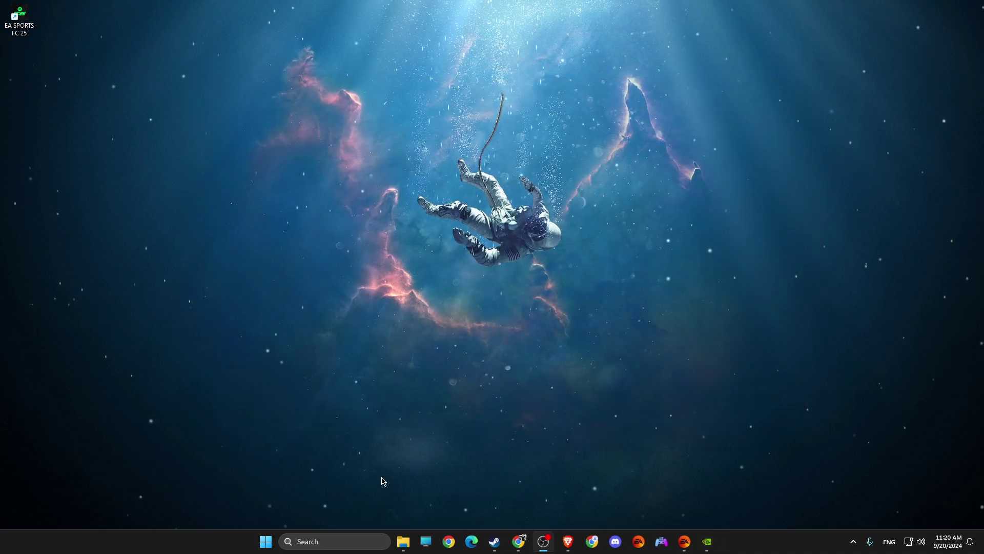
left_click(347, 542)
type("windo")
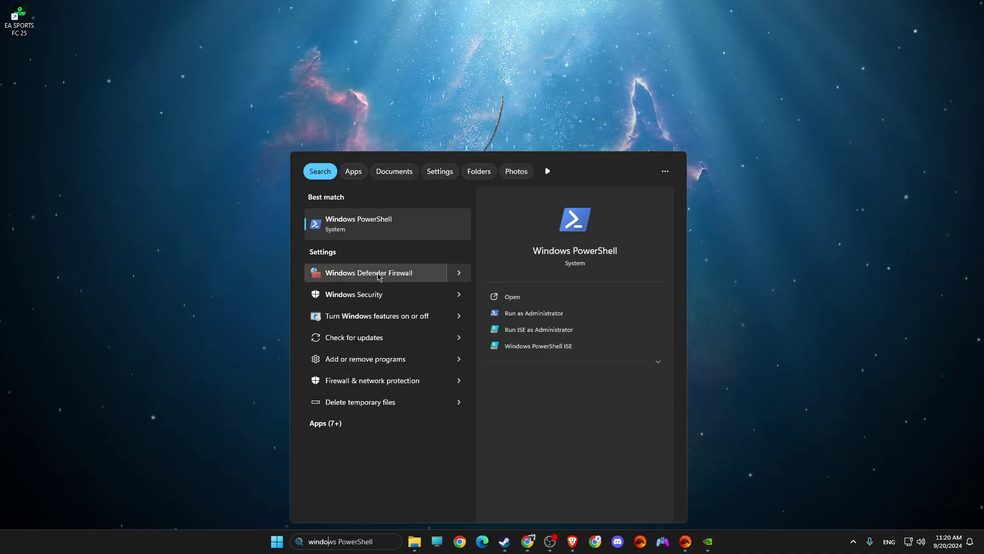
left_click(369, 273)
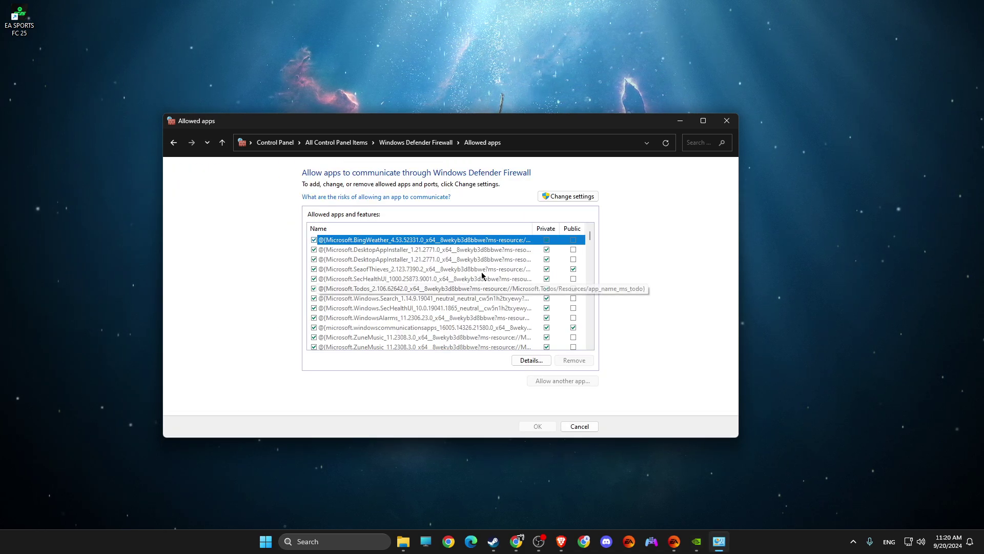
left_click(551, 199)
left_click(532, 380)
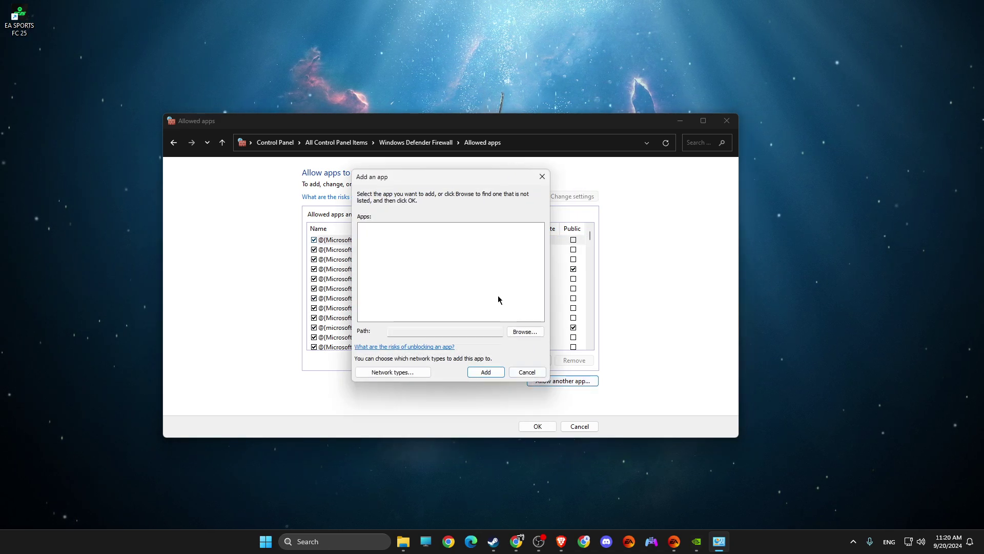
left_click(511, 333)
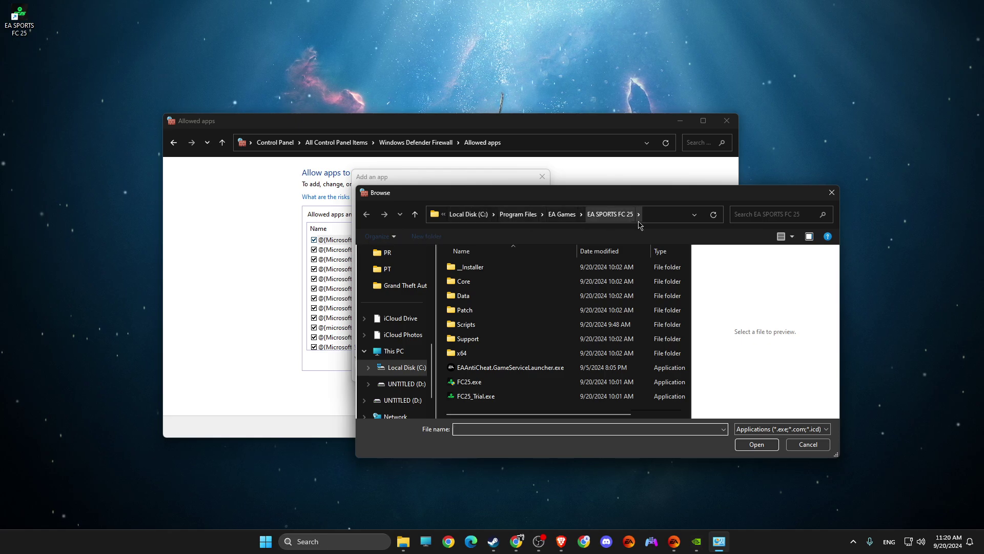
double_click(469, 380)
left_click(485, 373)
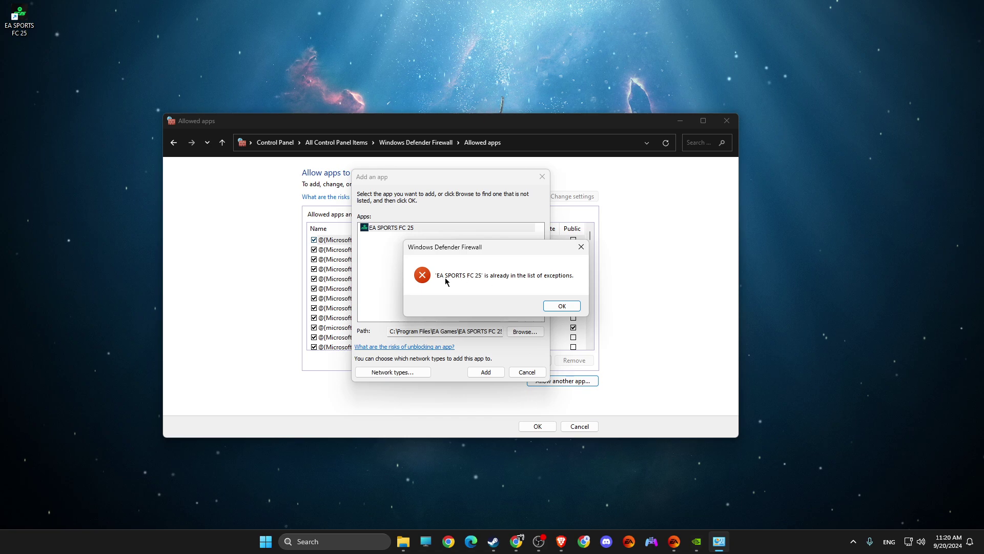
left_click(561, 307)
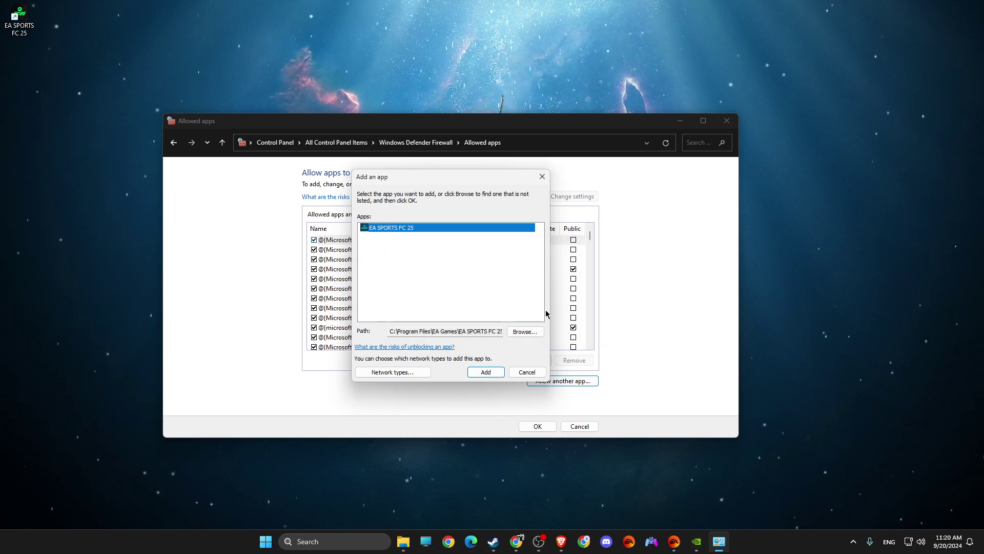
left_click(524, 372)
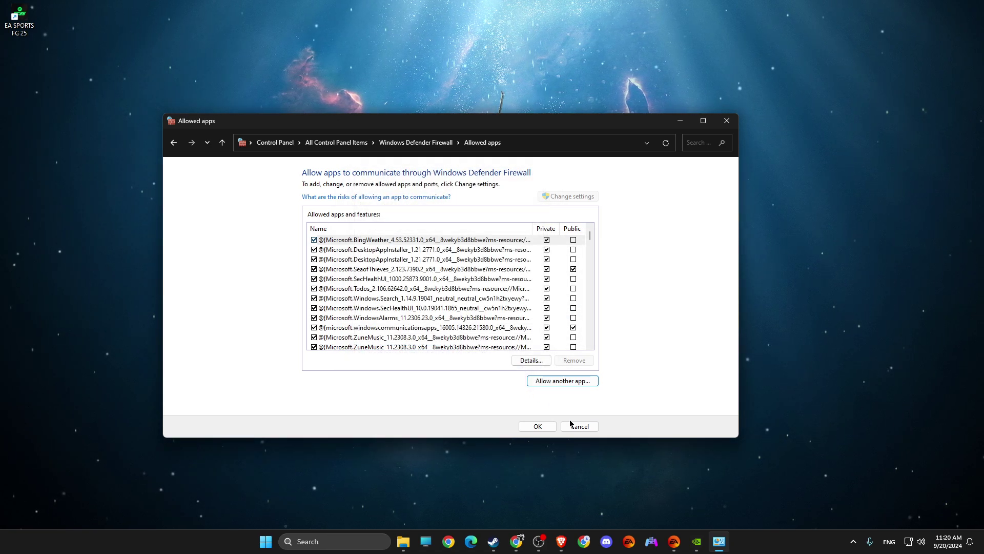
left_click(577, 425)
left_click(727, 120)
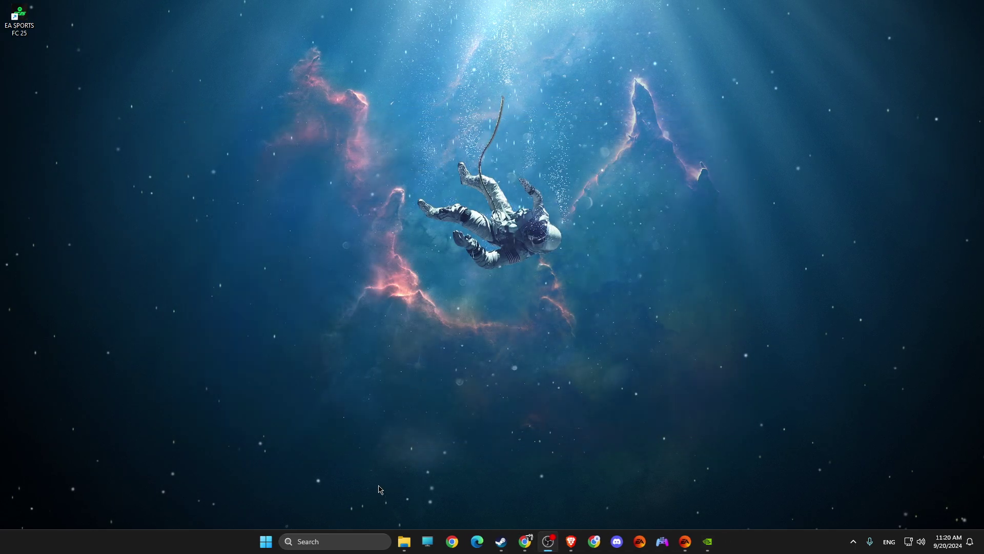
left_click(331, 541)
type("virus")
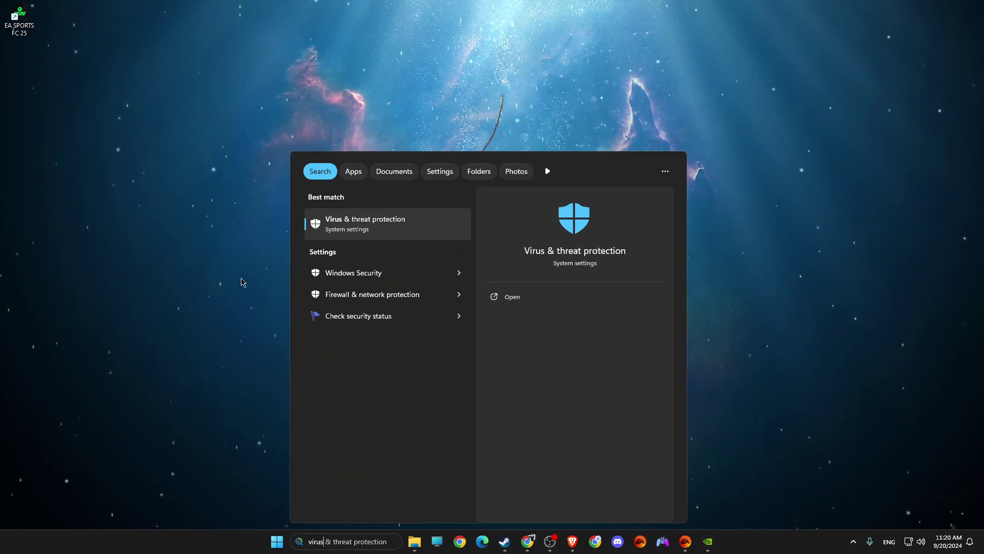
left_click(398, 272)
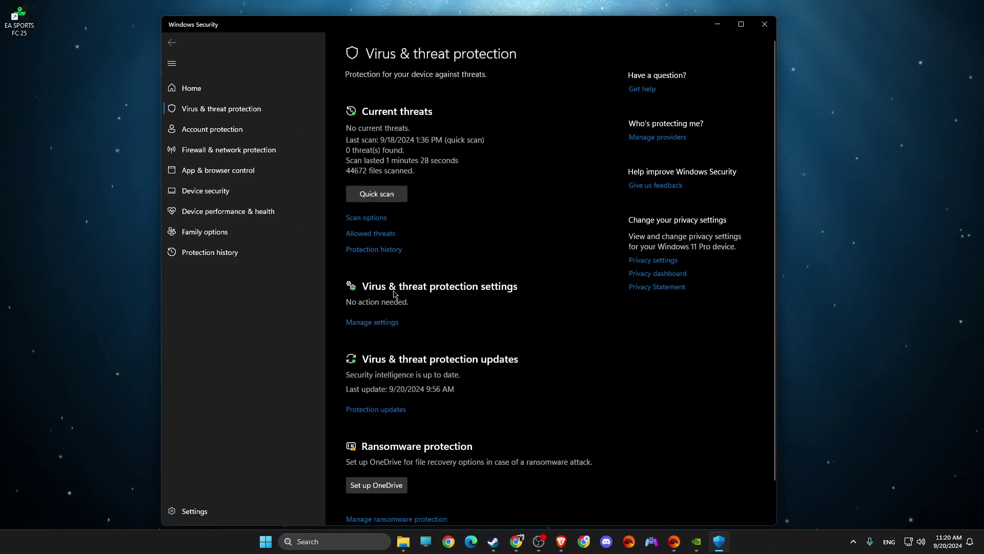
left_click(380, 324)
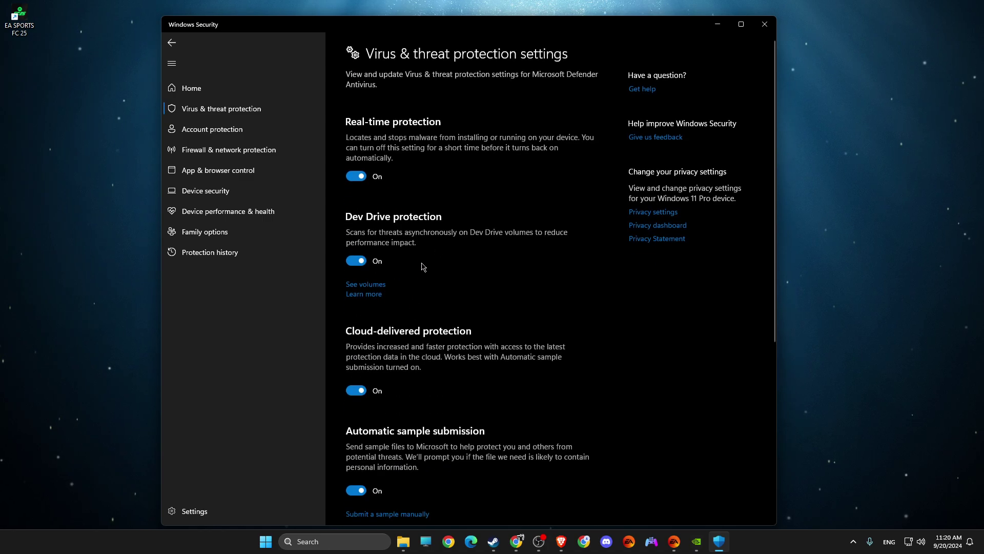
scroll(417, 253, "down", 5)
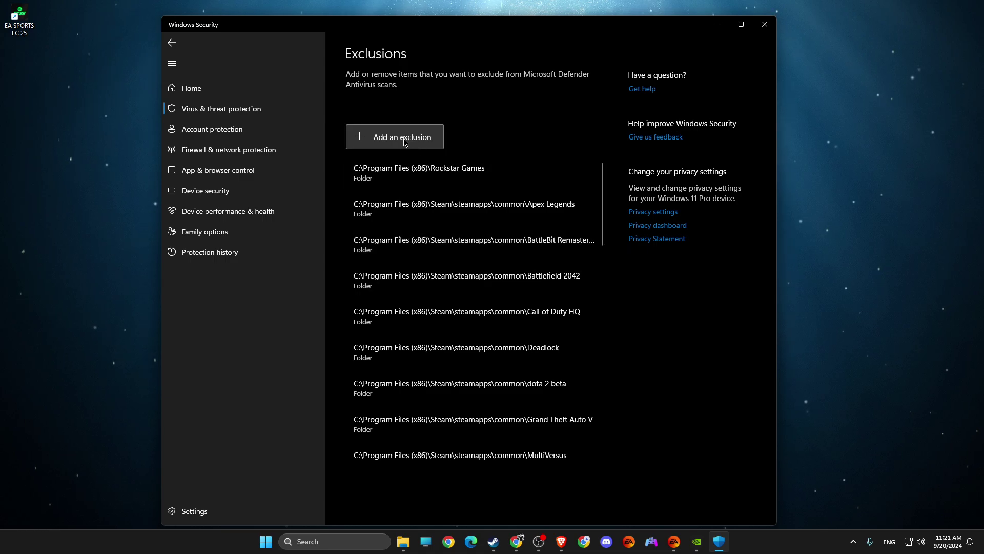
left_click(405, 143)
left_click(397, 179)
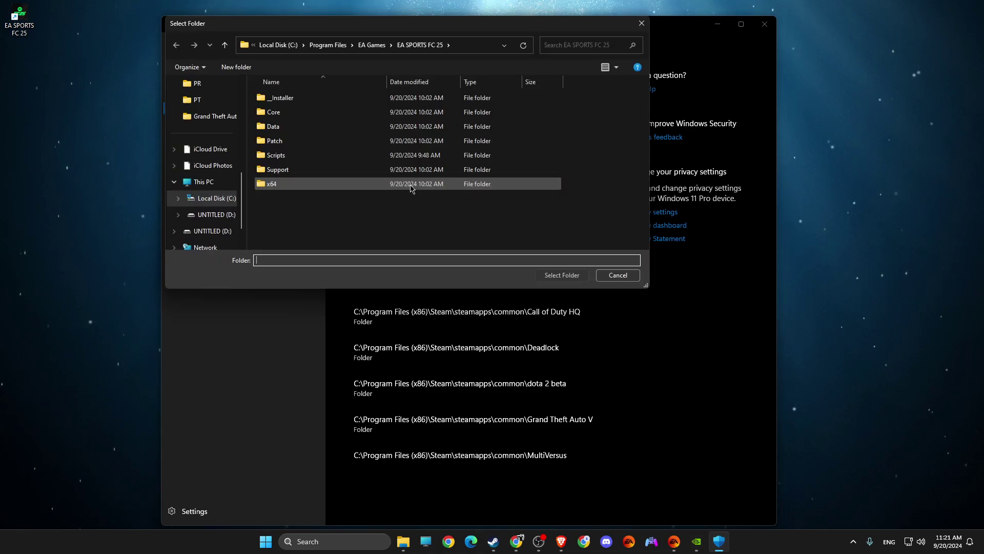
left_click(459, 45)
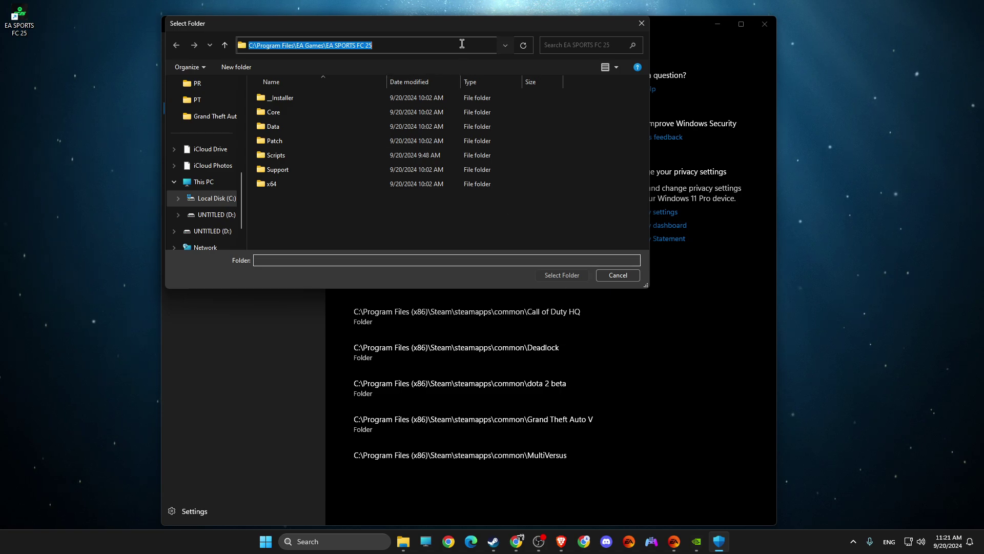
key("Escape")
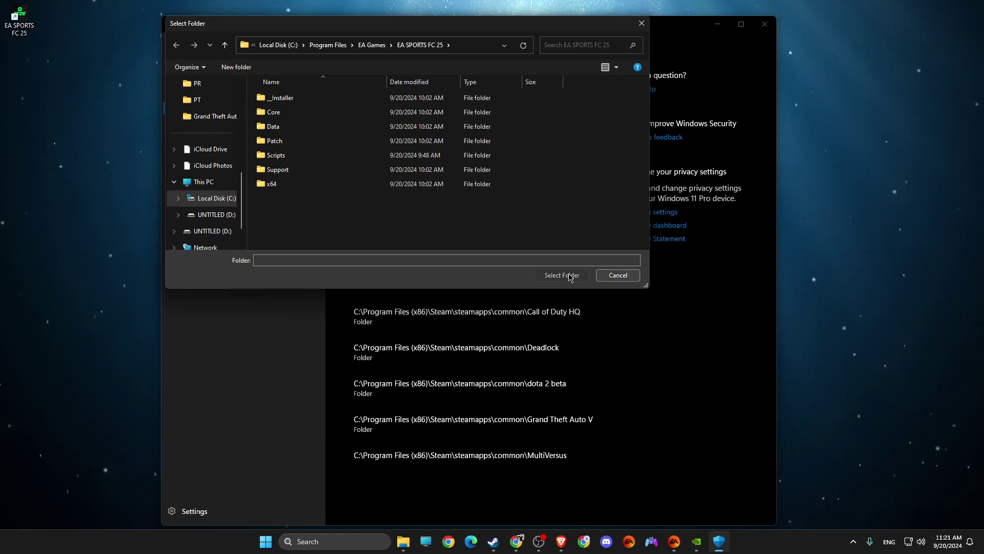
left_click(620, 276)
left_click(764, 24)
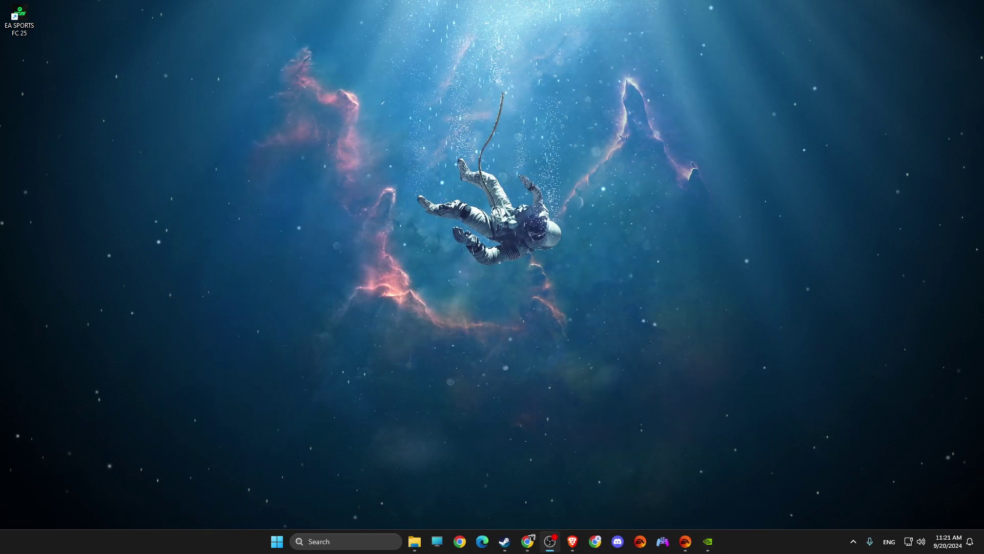